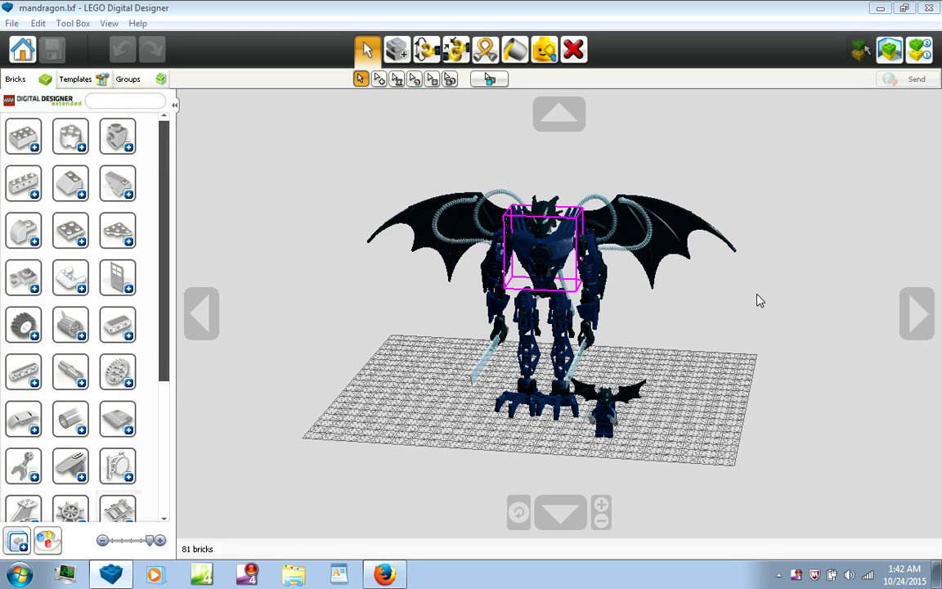
Orbit and zoom in on the mandragon robot, turning it to a side view
right_click_drag(746, 300, 552, 246)
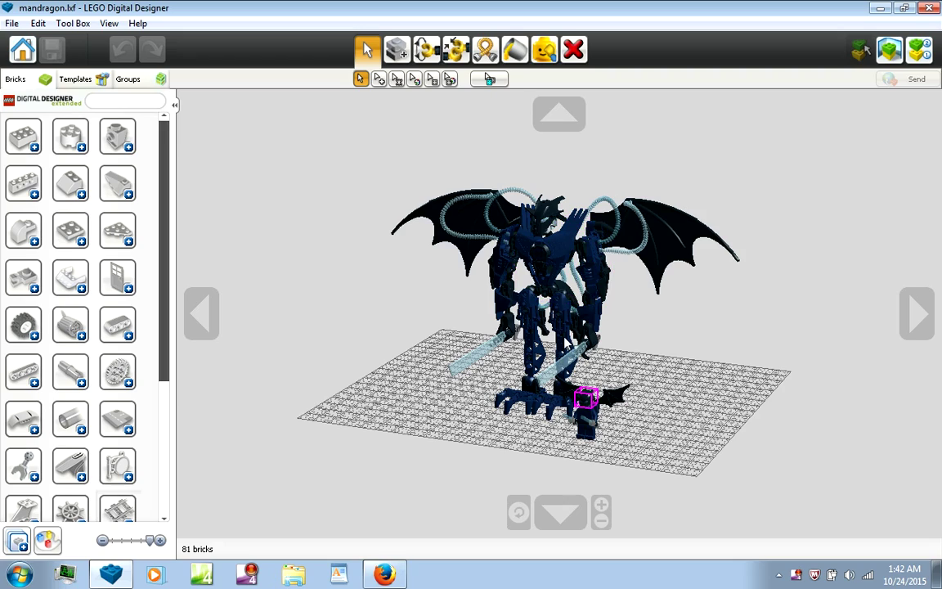
right_click_drag(596, 433, 579, 331)
scroll(573, 340, "up", 2)
scroll(673, 286, "up", 2)
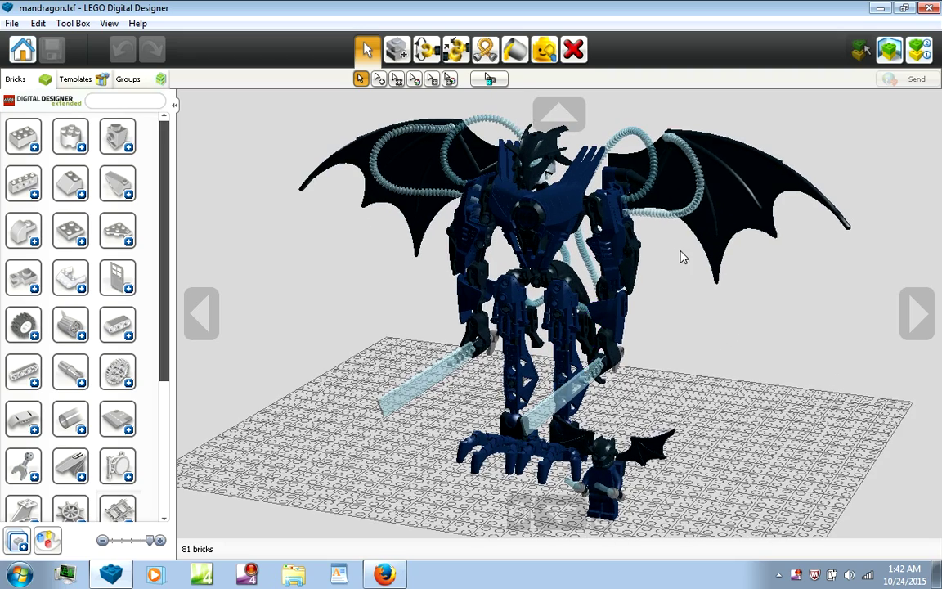
scroll(683, 257, "up", 2)
right_click_drag(644, 255, 400, 224)
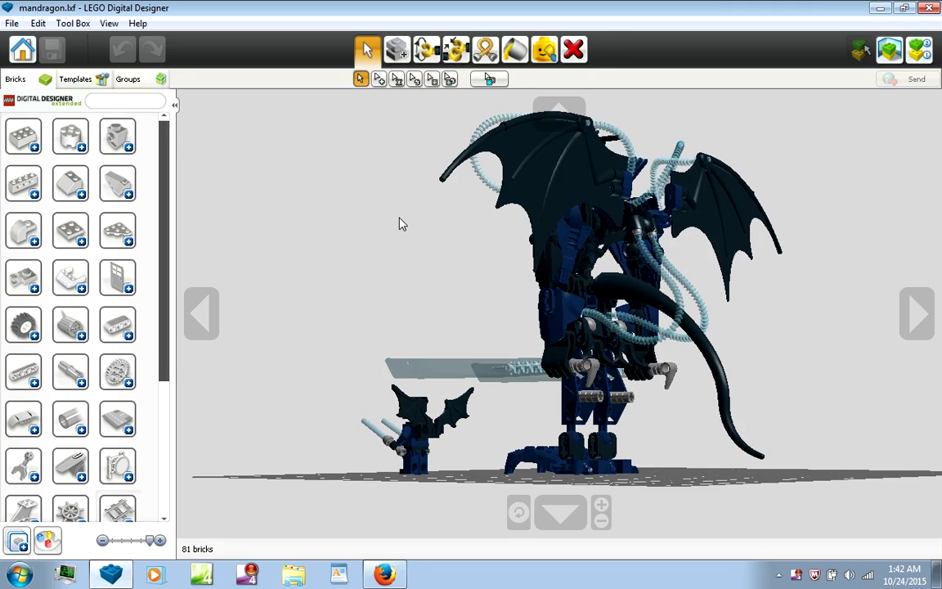
mouse_move(465, 255)
right_mouse_down()
mouse_move(556, 282)
mouse_move(519, 250)
mouse_move(659, 254)
mouse_move(814, 238)
mouse_move(782, 368)
right_mouse_up()
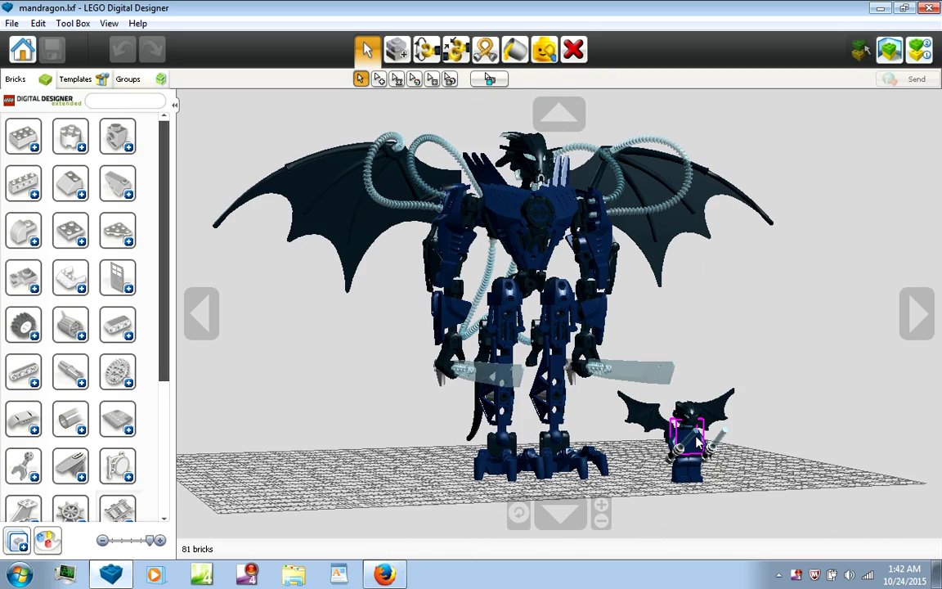
Zoom in and back out, then return to a frontal view of the robot and minifigure
scroll(704, 441, "up", 1)
scroll(711, 441, "up", 1)
scroll(711, 440, "up", 1)
scroll(678, 426, "up", 1)
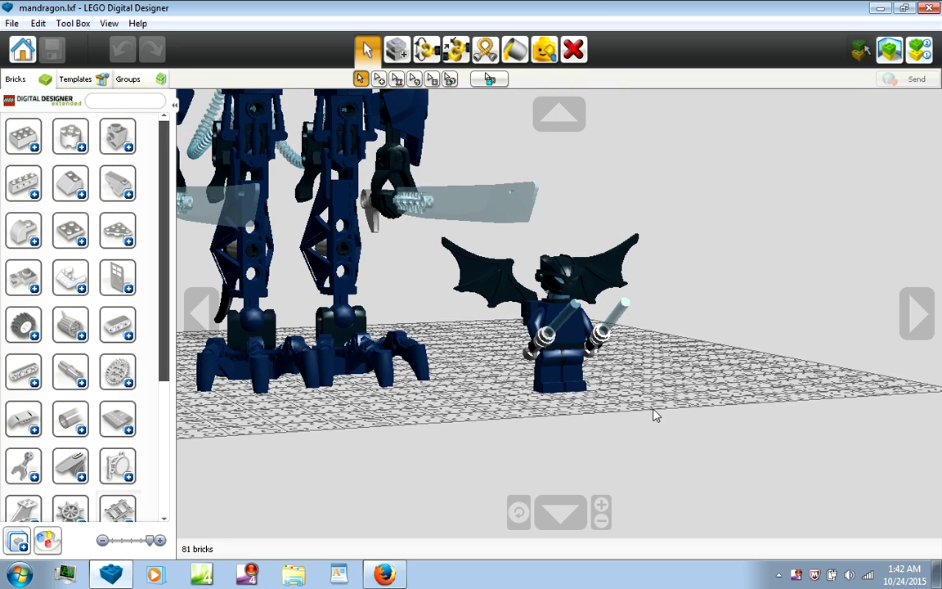
scroll(304, 360, "down", 1)
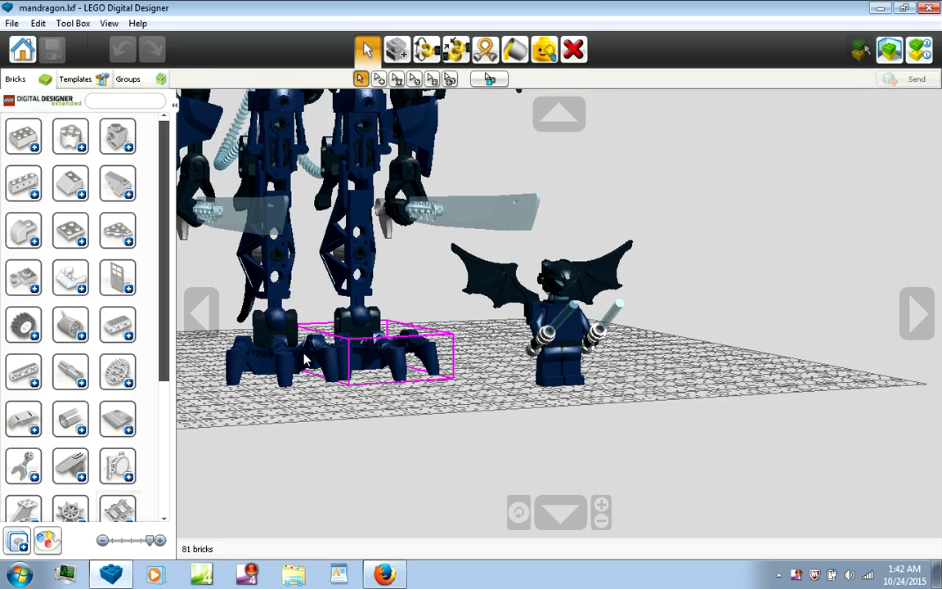
scroll(304, 360, "down", 1)
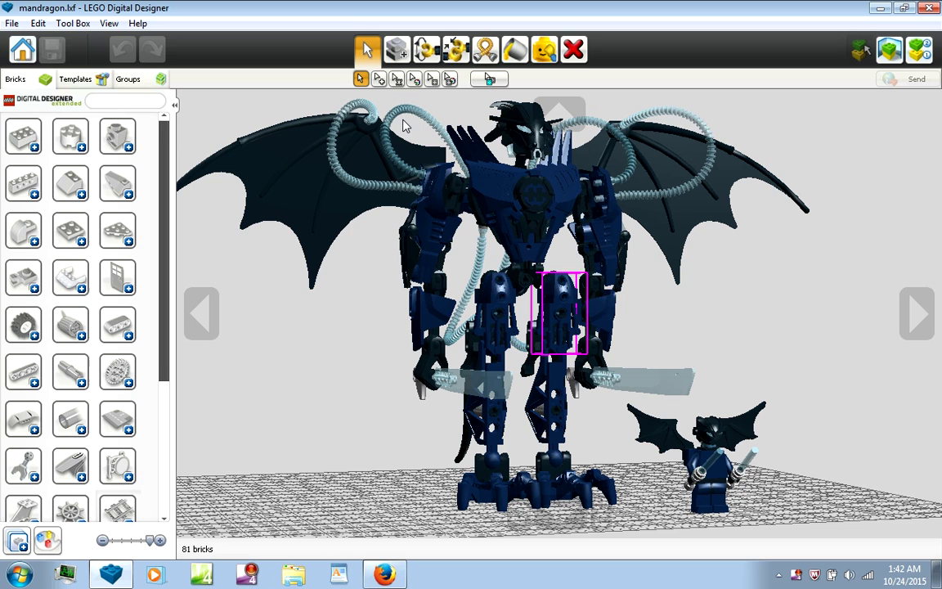
right_click_drag(490, 147, 546, 164)
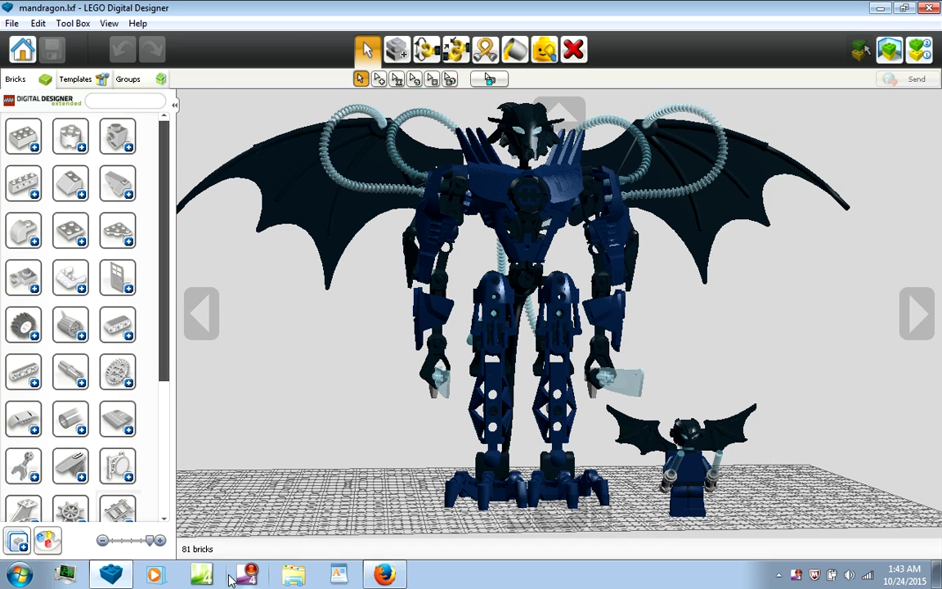
Open the bigrig.lxf model from the start screen
left_click(20, 574)
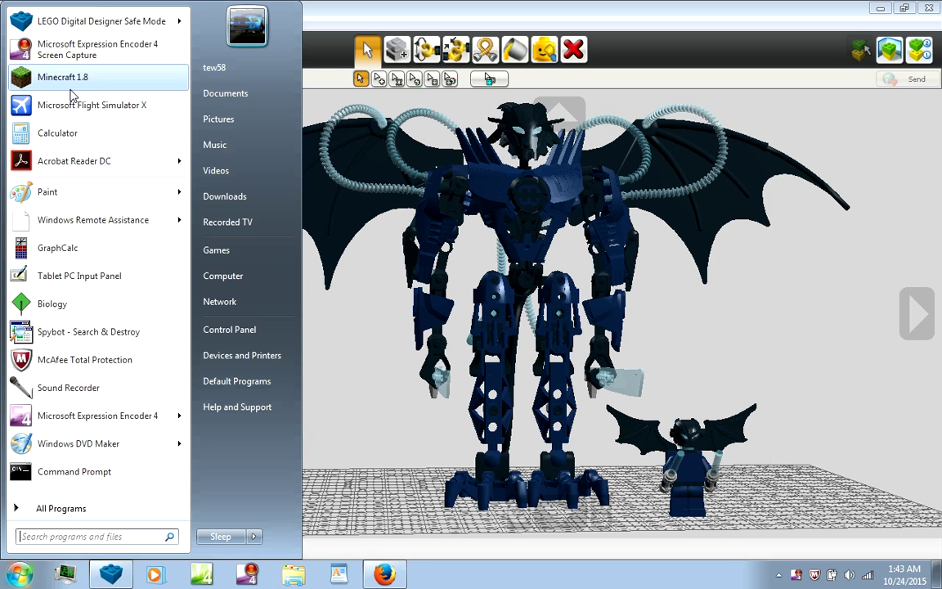
mouse_move(94, 21)
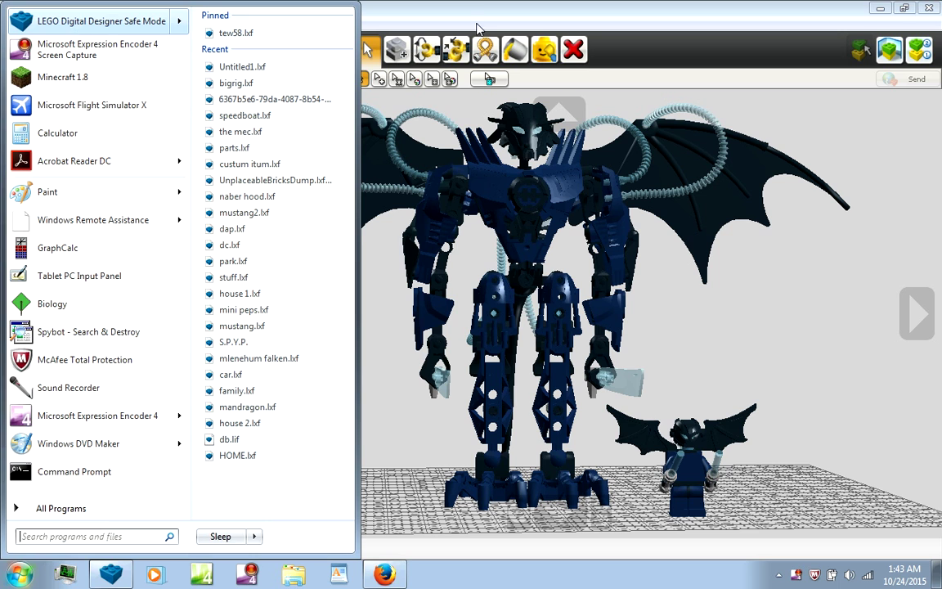
left_click(479, 28)
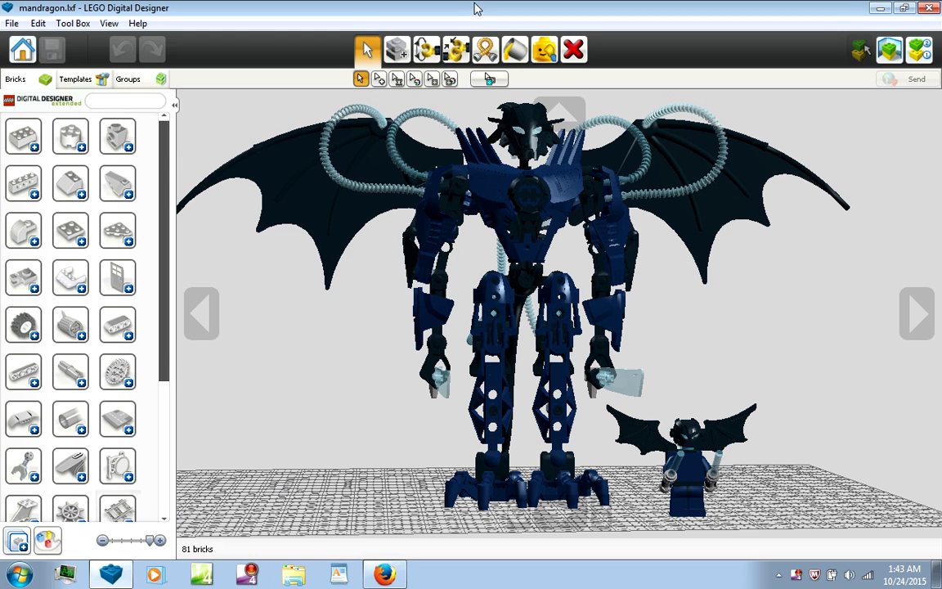
left_click(33, 53)
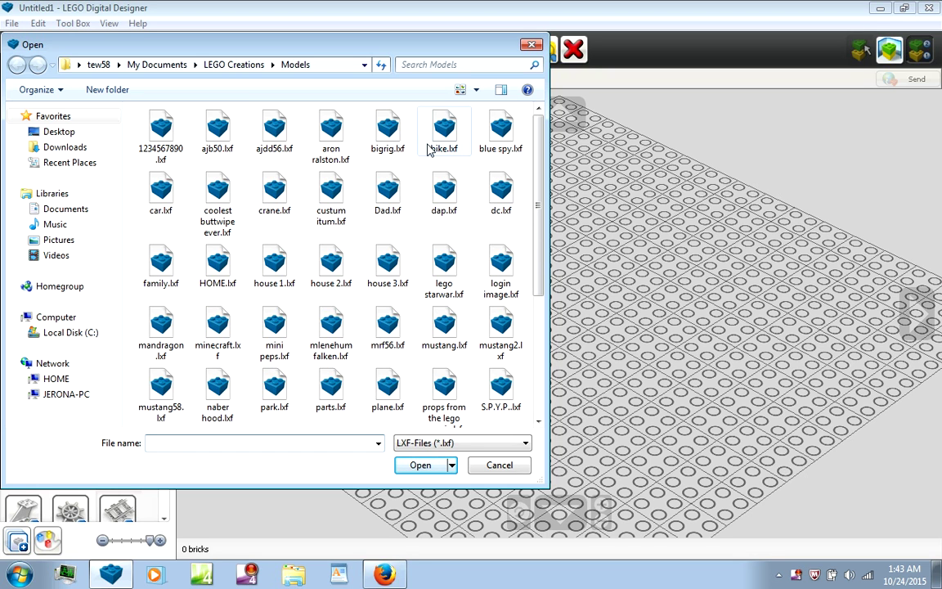
left_click(388, 129)
double_click(388, 129)
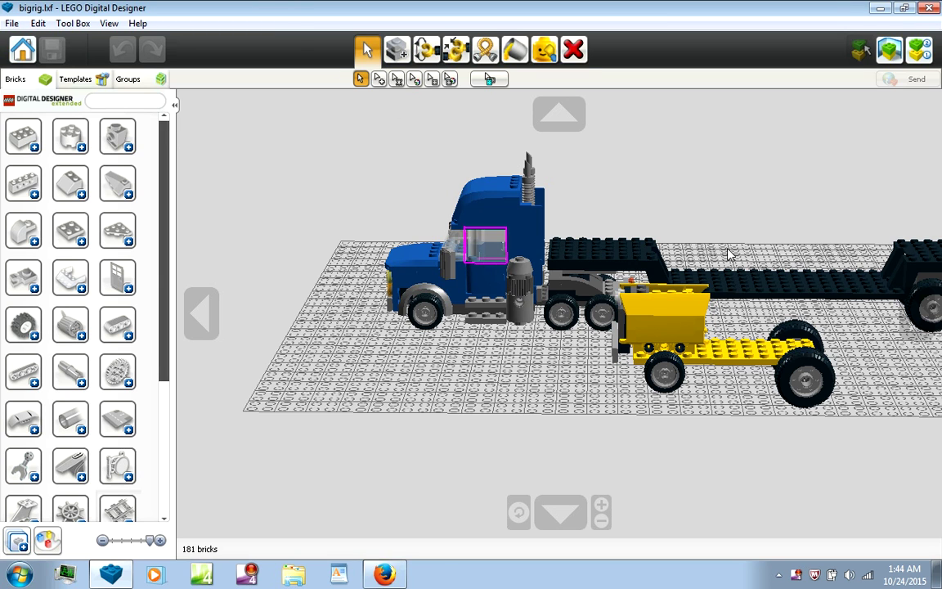
Pan and zoom out until the blue truck, black trailer and yellow chassis fit
middle_click_drag(800, 196, 873, 264)
scroll(858, 305, "down", 5)
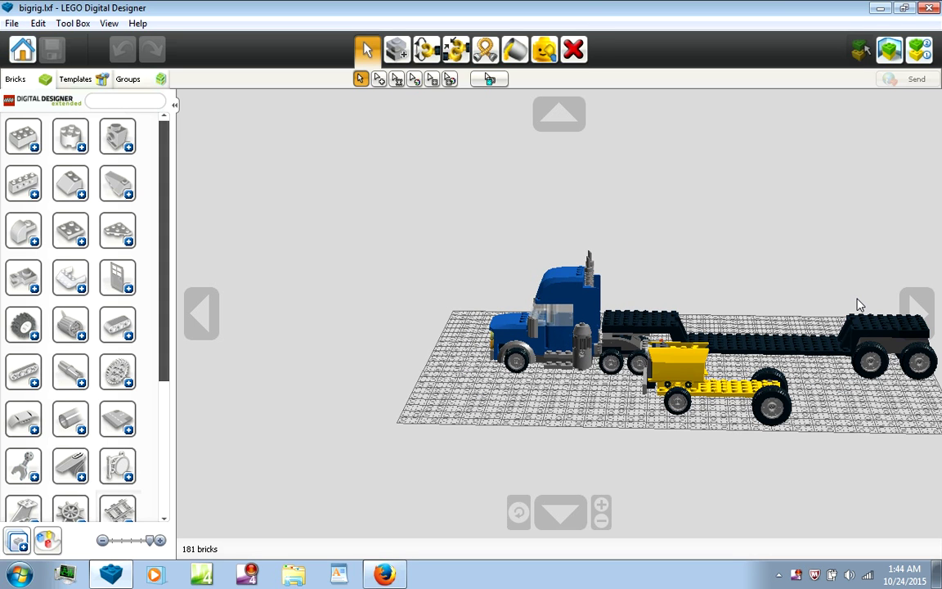
Hide the black trailer bed with the Hide tool, then undo it
left_click(545, 49)
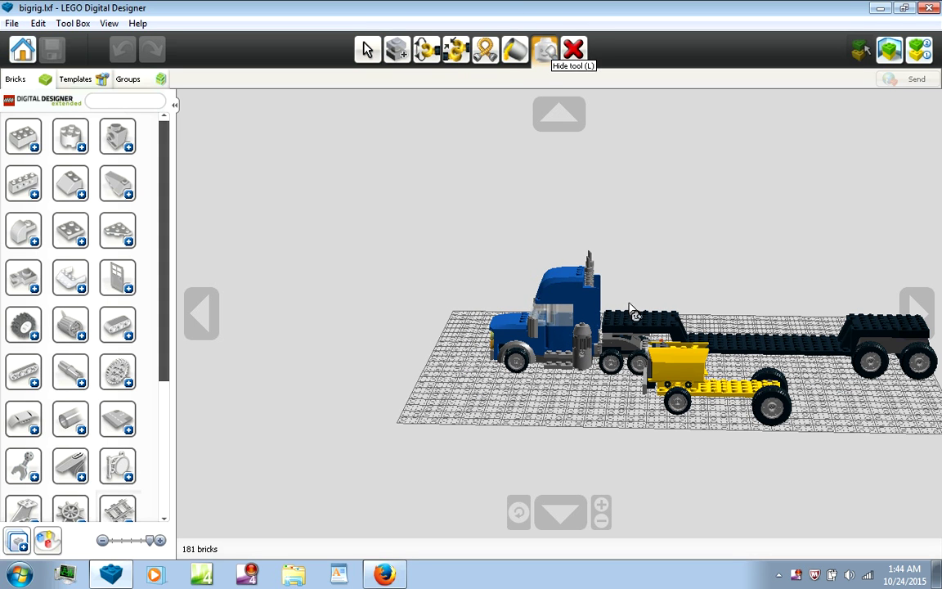
left_click(635, 322)
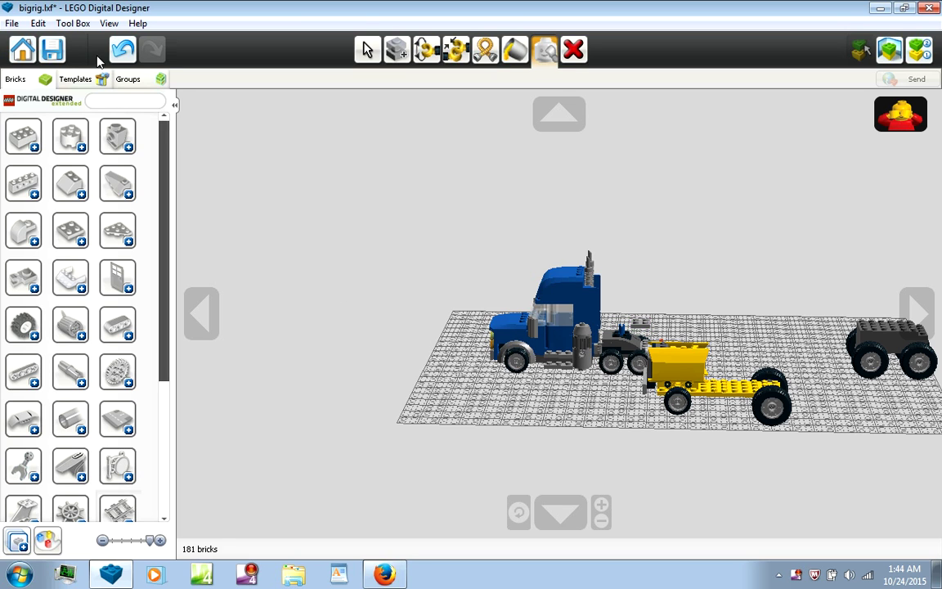
left_click(130, 57)
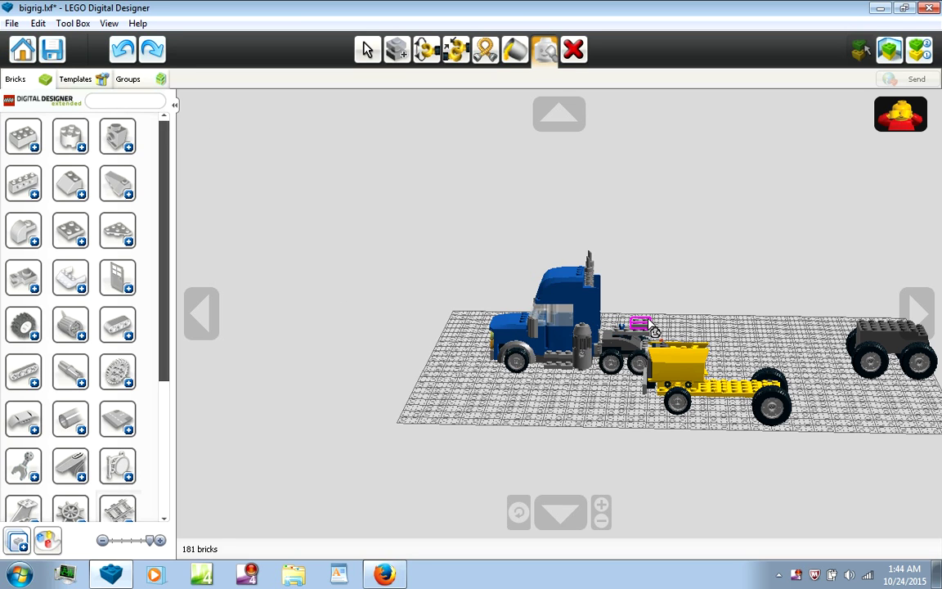
left_click(650, 340)
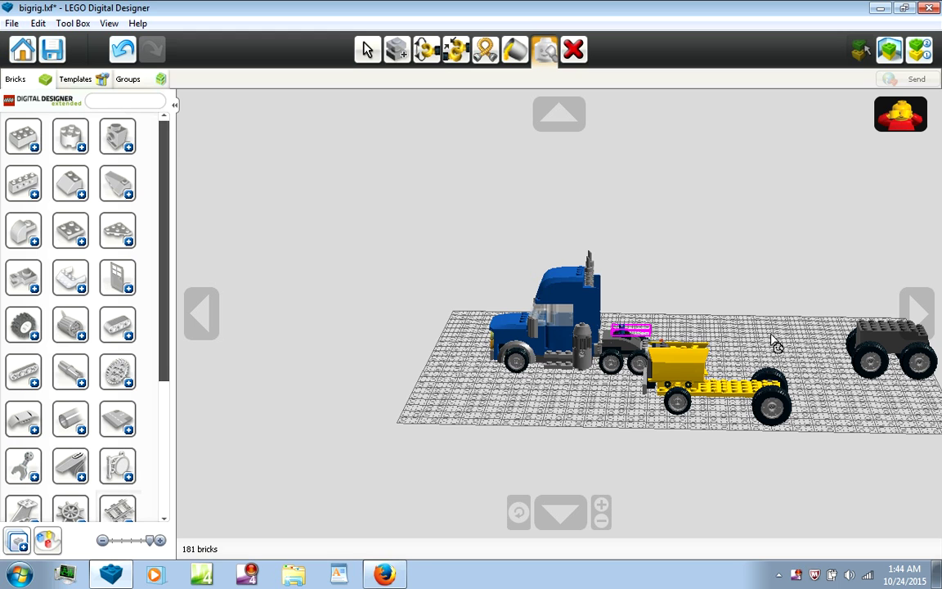
Zoom in close on the blue truck cab from above, then zoom back out
scroll(646, 339, "up", 3)
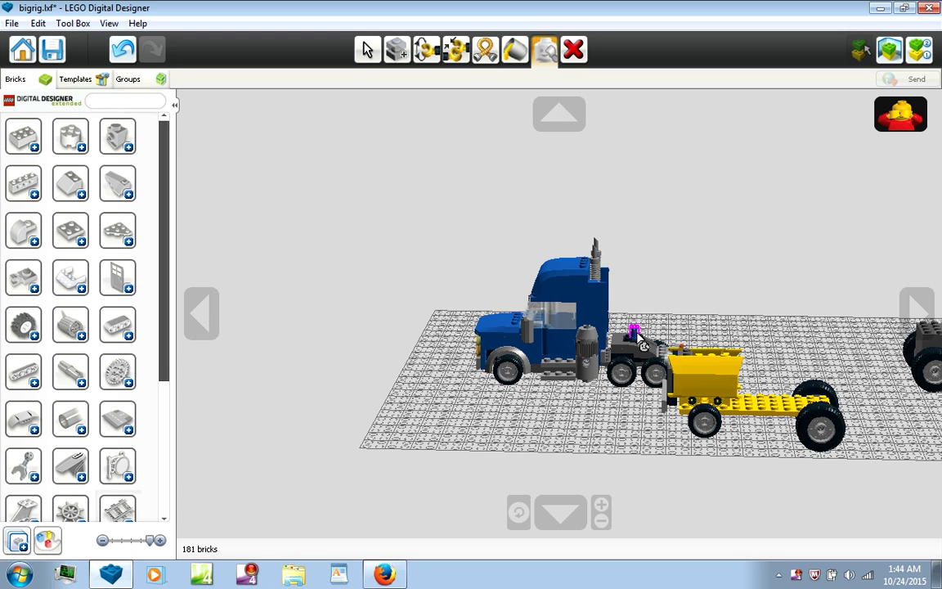
scroll(711, 321, "up", 2)
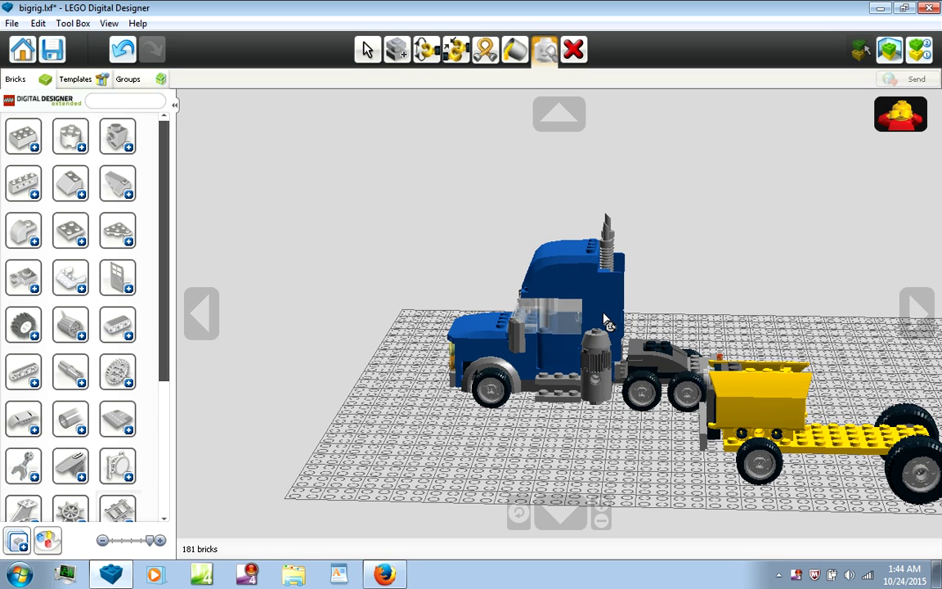
scroll(704, 307, "up", 1)
right_click_drag(701, 338, 701, 355)
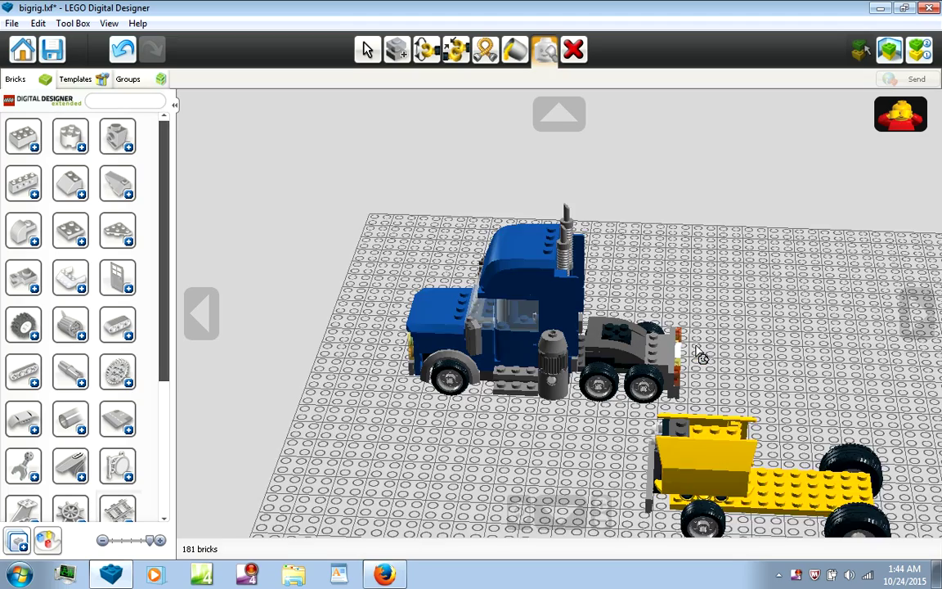
scroll(701, 354, "up", 1)
scroll(701, 354, "up", 1)
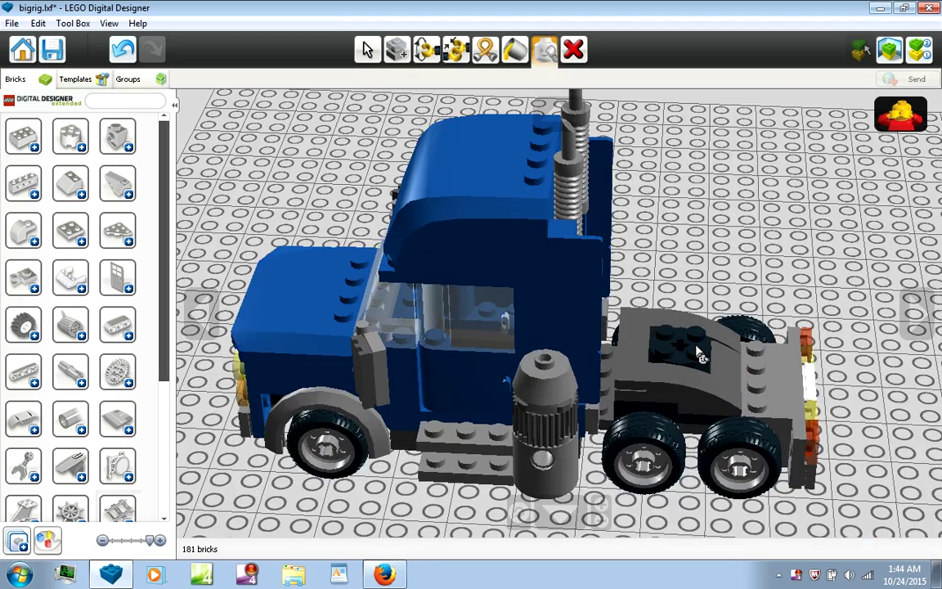
scroll(701, 355, "up", 1)
scroll(701, 354, "up", 1)
scroll(696, 352, "down", 2)
scroll(702, 339, "down", 1)
scroll(764, 255, "down", 2)
scroll(765, 256, "down", 1)
scroll(764, 256, "down", 1)
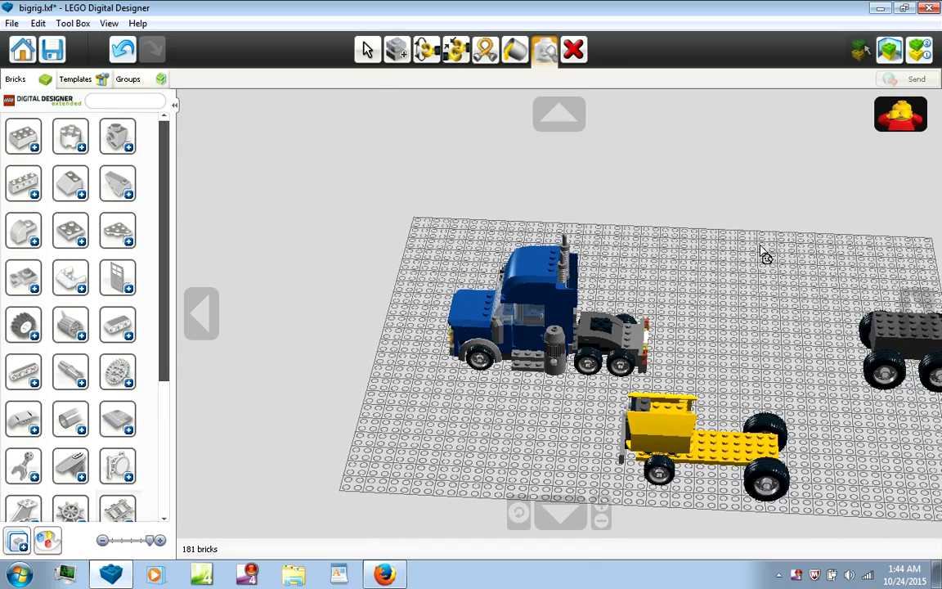
scroll(764, 255, "down", 1)
Unhide the trailer and close bigrig, discarding its unsaved changes
left_click(901, 113)
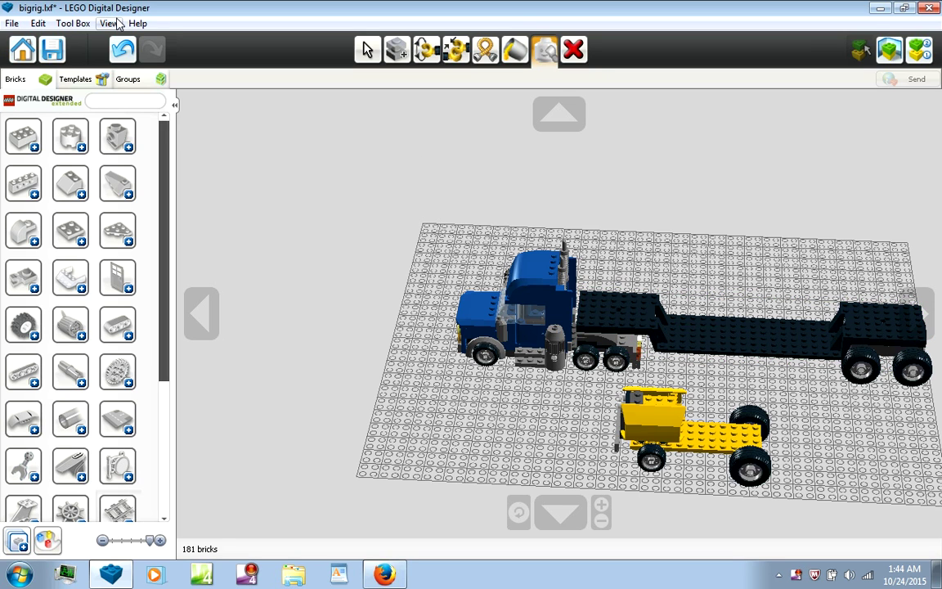
left_click(24, 51)
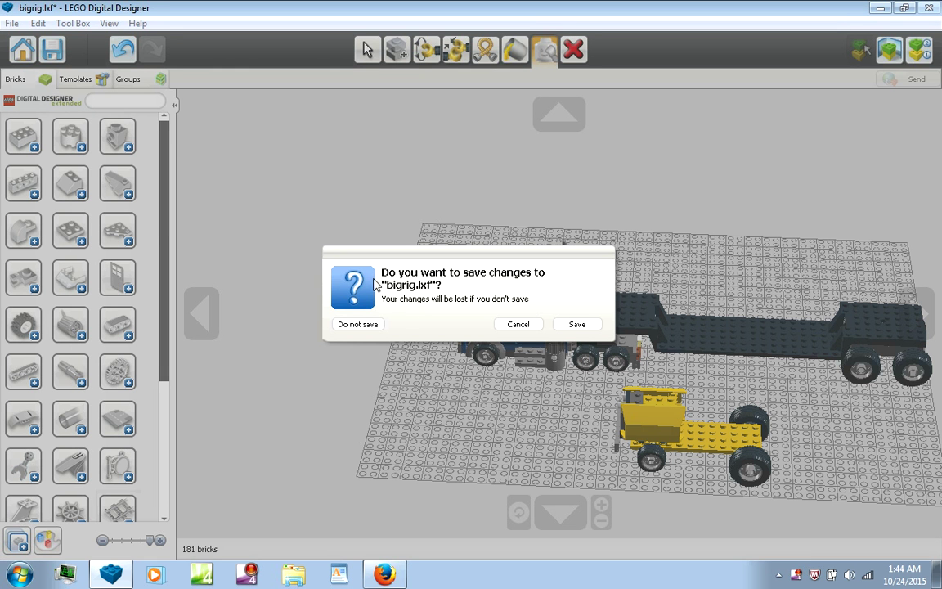
left_click(519, 324)
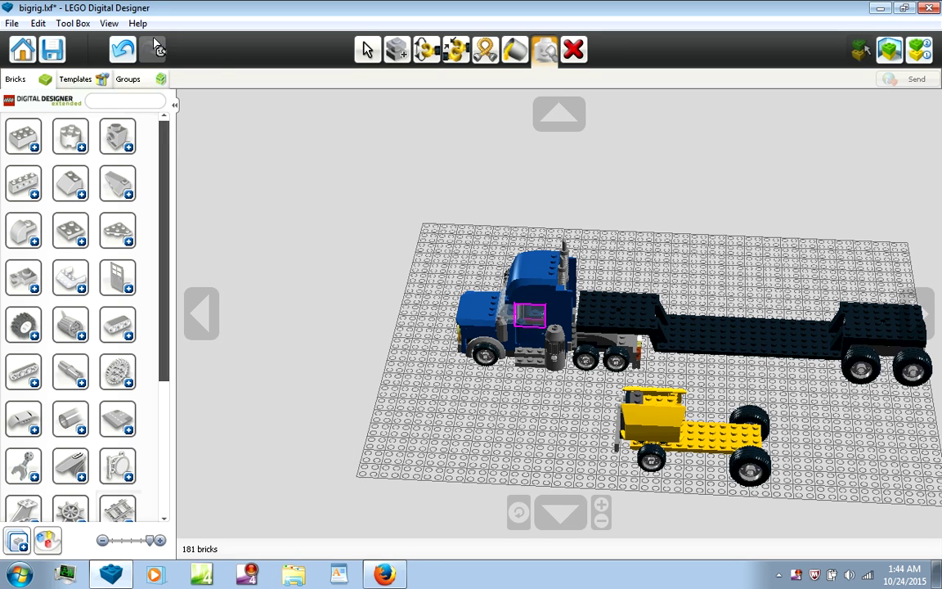
left_click(27, 52)
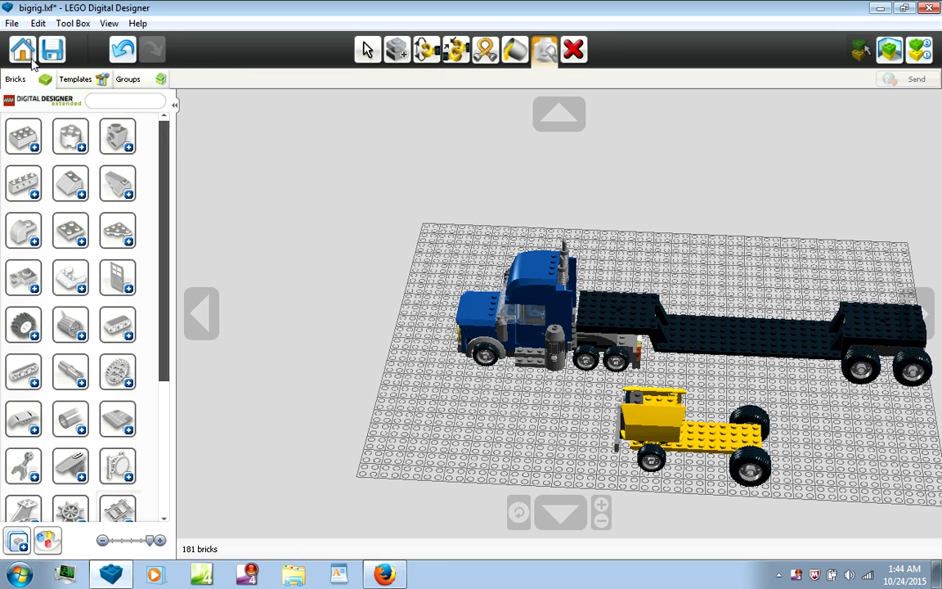
left_click(342, 325)
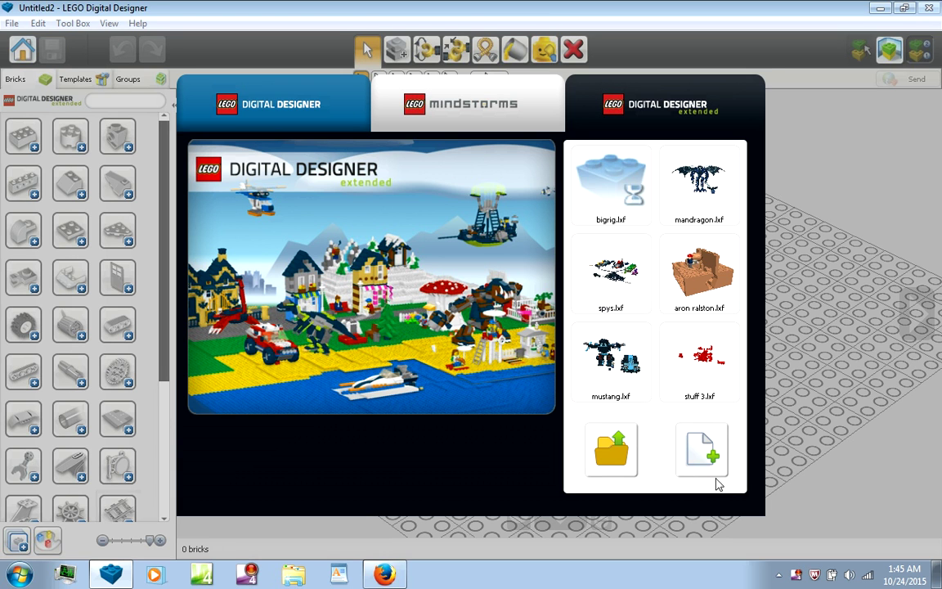
Open the house 2.lxf model
left_click(621, 450)
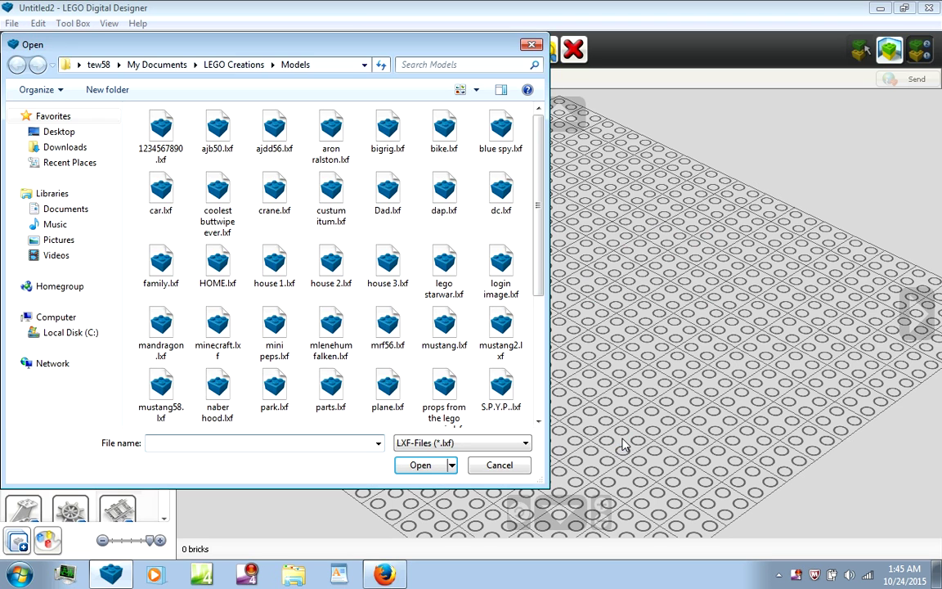
left_click(330, 270)
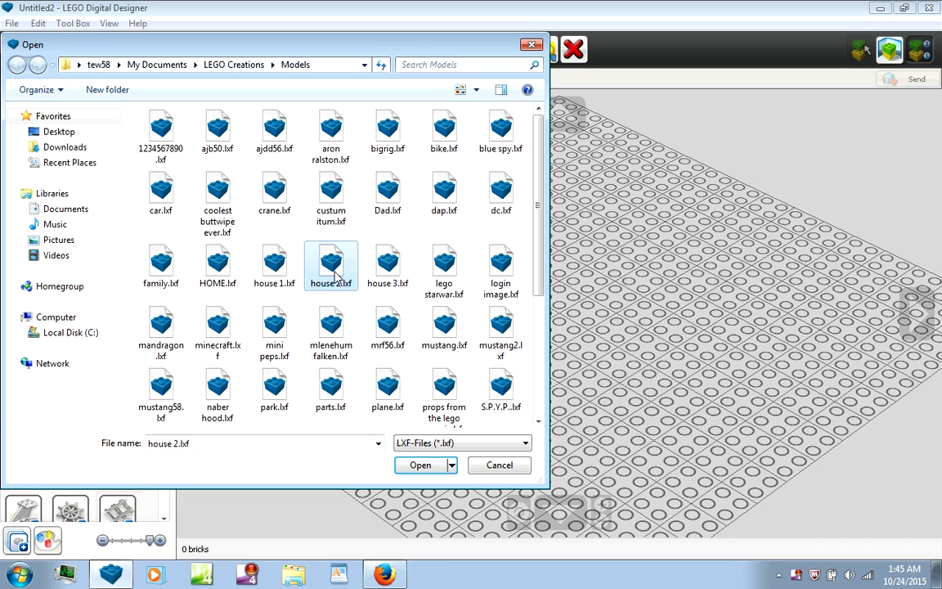
double_click(335, 277)
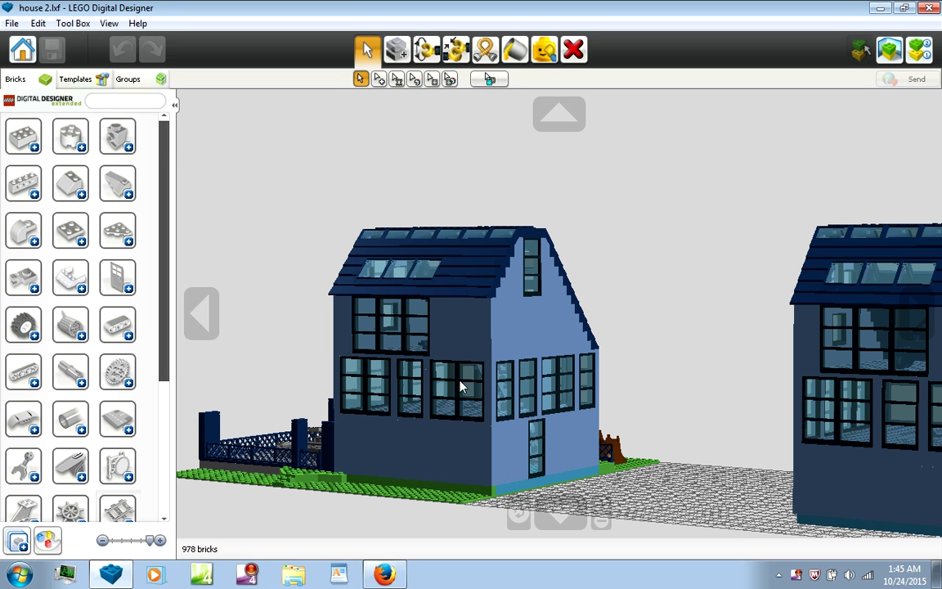
Box-select and delete the right-hand house, then orbit around the remaining house's patio
key("Right")
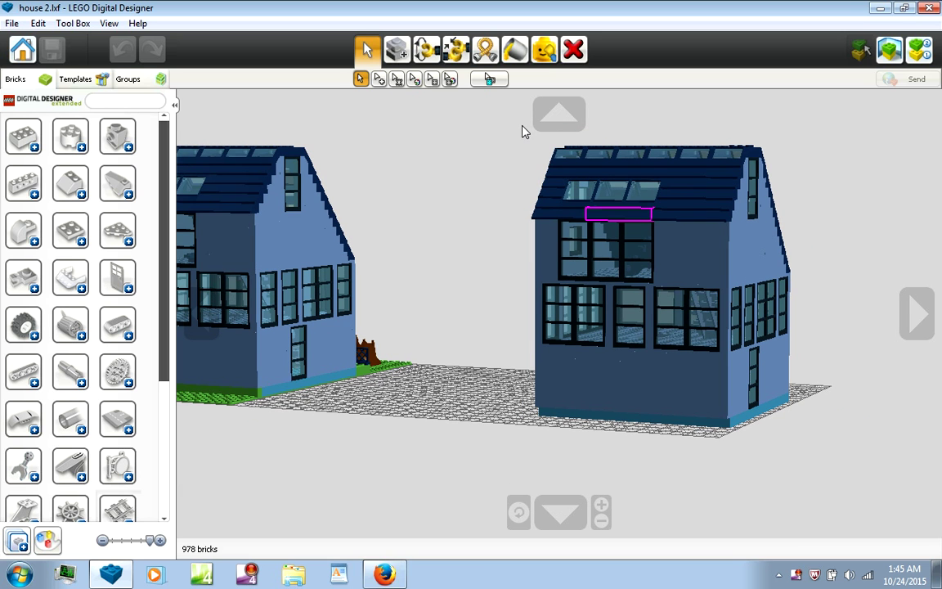
left_click_drag(522, 125, 872, 481)
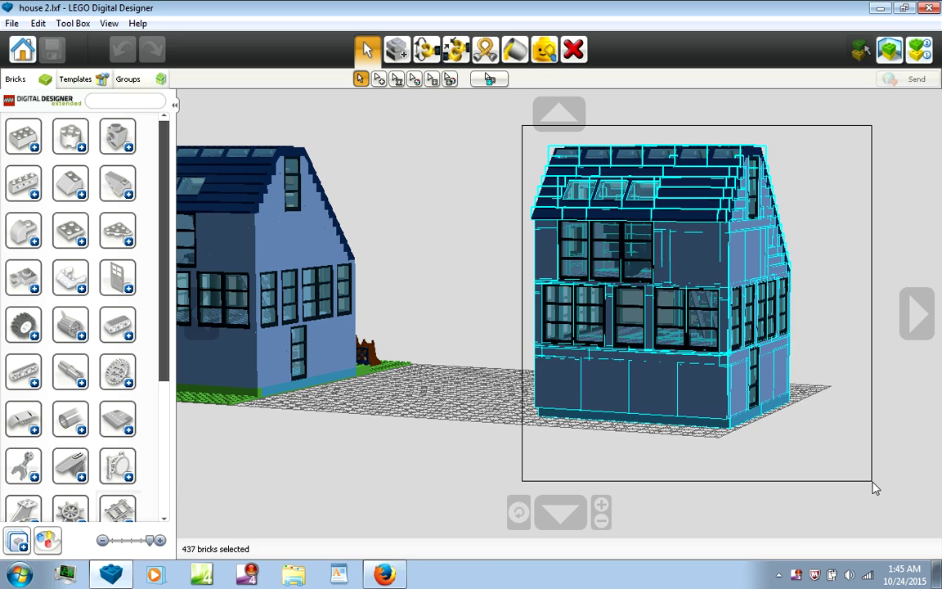
key("Delete")
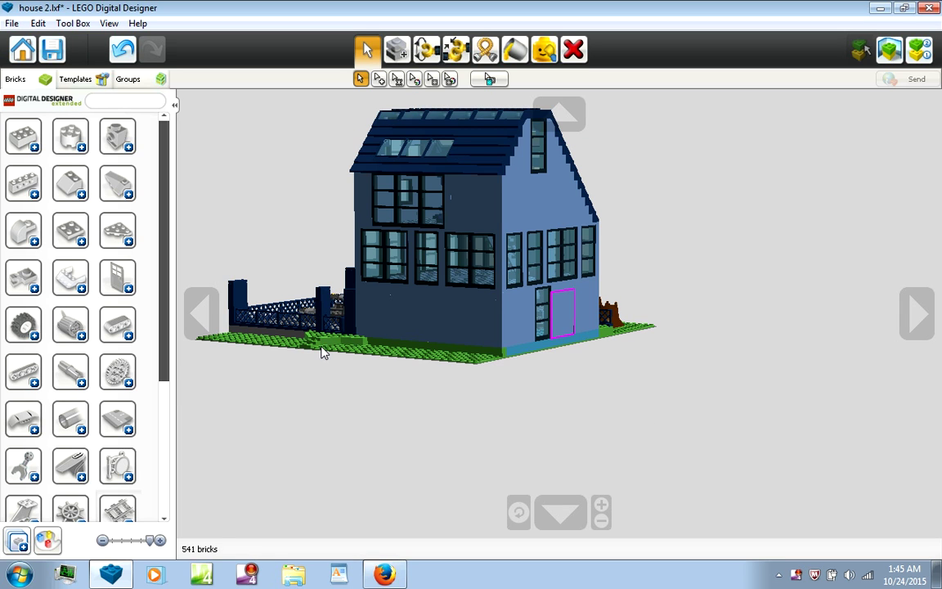
mouse_move(523, 321)
right_mouse_down()
mouse_move(649, 331)
mouse_move(681, 385)
mouse_move(614, 339)
mouse_move(651, 330)
right_mouse_up()
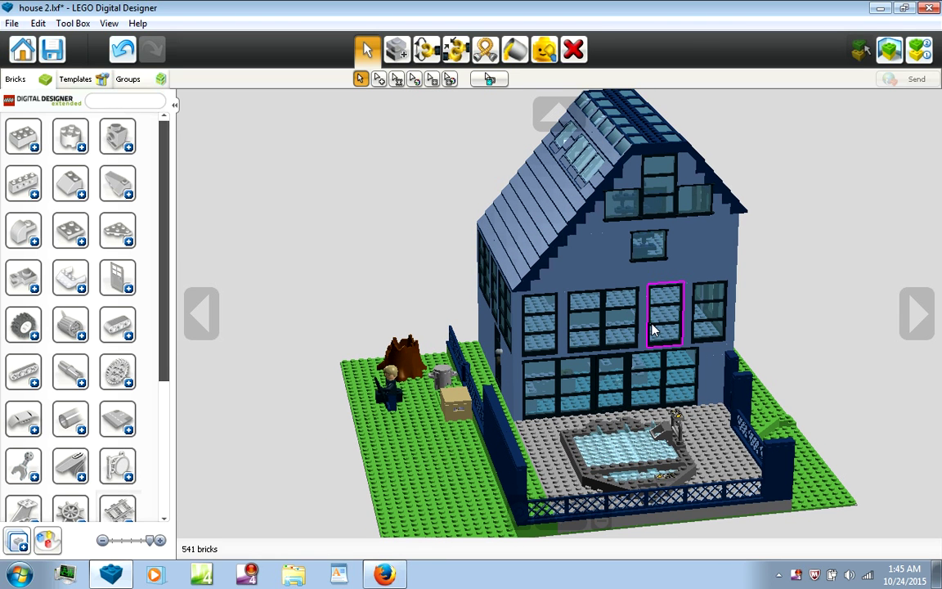
key("shift+Right")
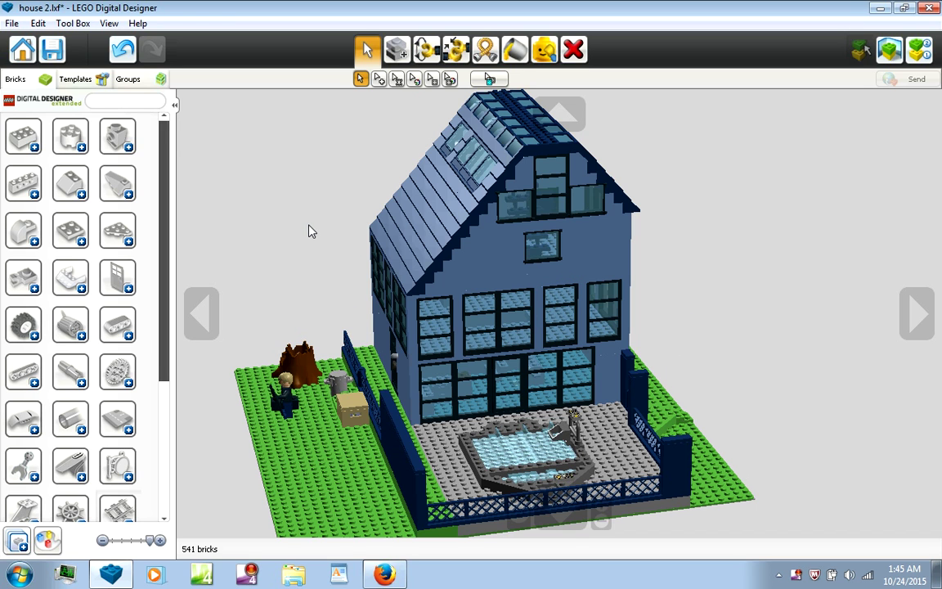
key("Left")
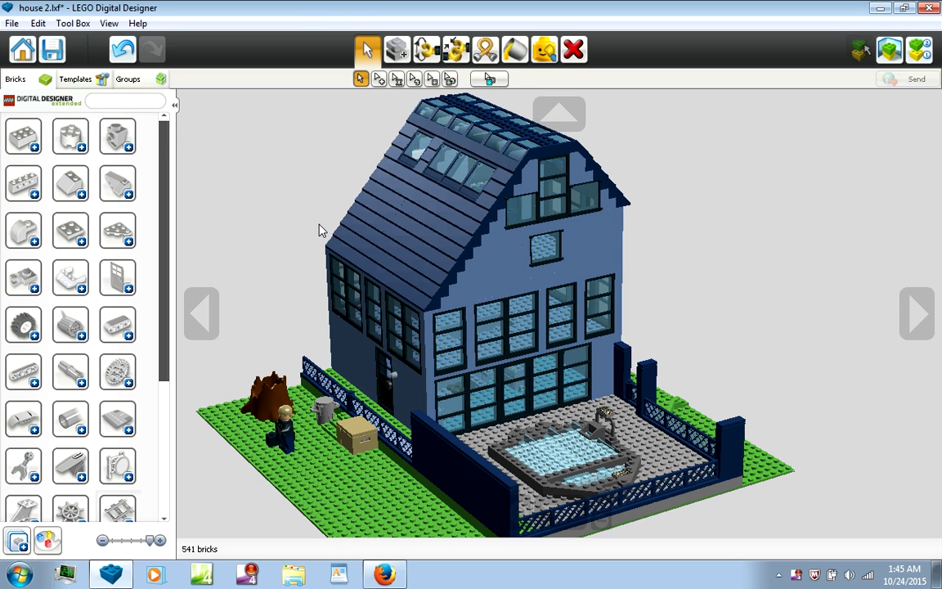
Cycle the selection to the tan box beside the trash can, centre on it and zoom in
key("Left")
key("Left")
key("Left")
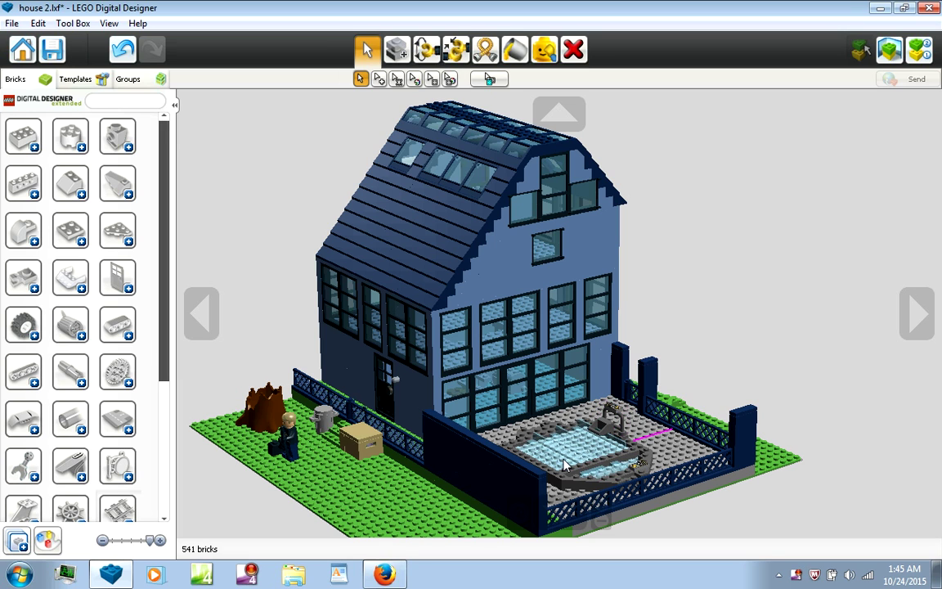
left_click(622, 479)
key("ctrl+z")
key("ctrl+z")
key("ctrl+z")
key("ctrl+z")
left_click(366, 442)
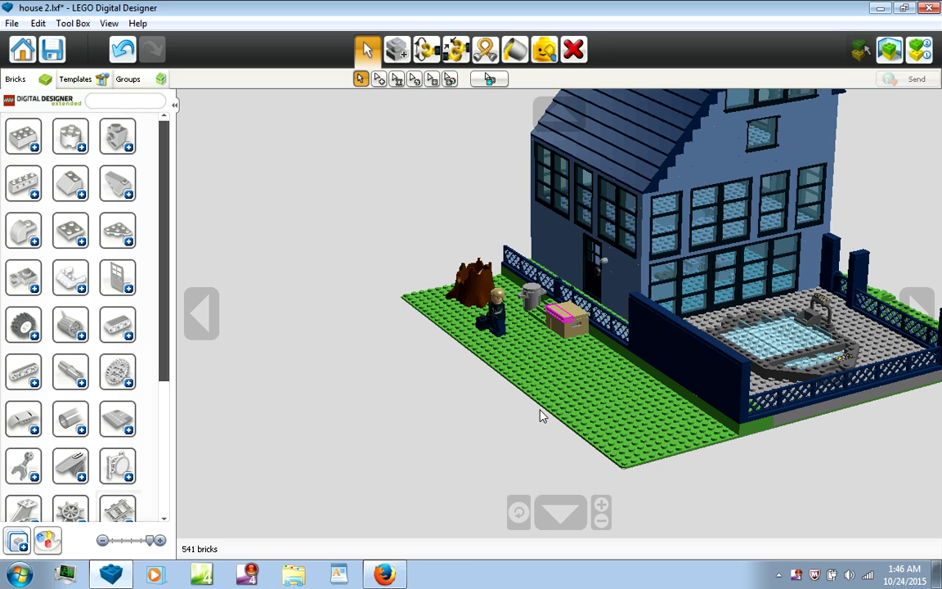
scroll(540, 416, "up", 2)
scroll(518, 196, "up", 5)
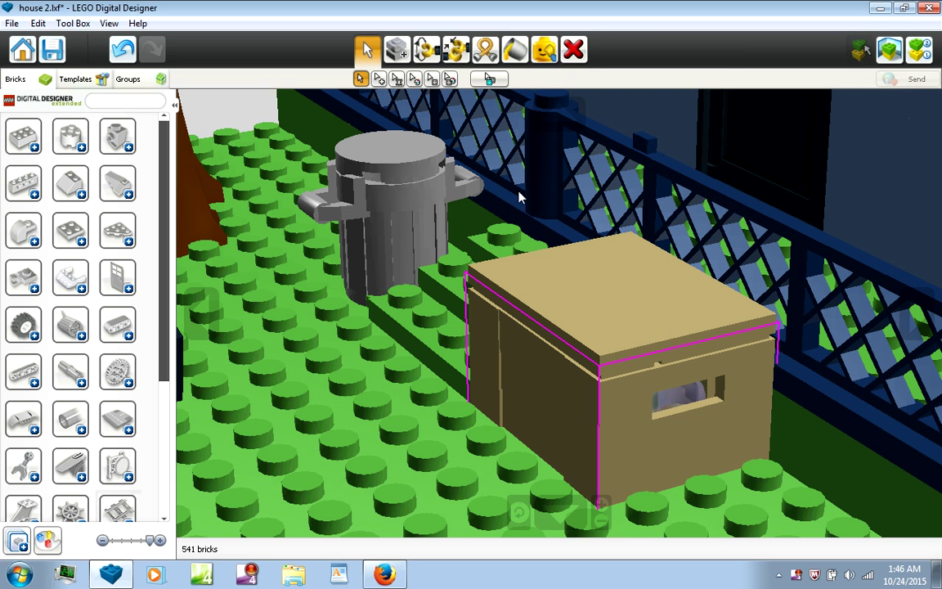
Hide the tan box's top plate to reveal its green contents, then save house 2
left_click(533, 53)
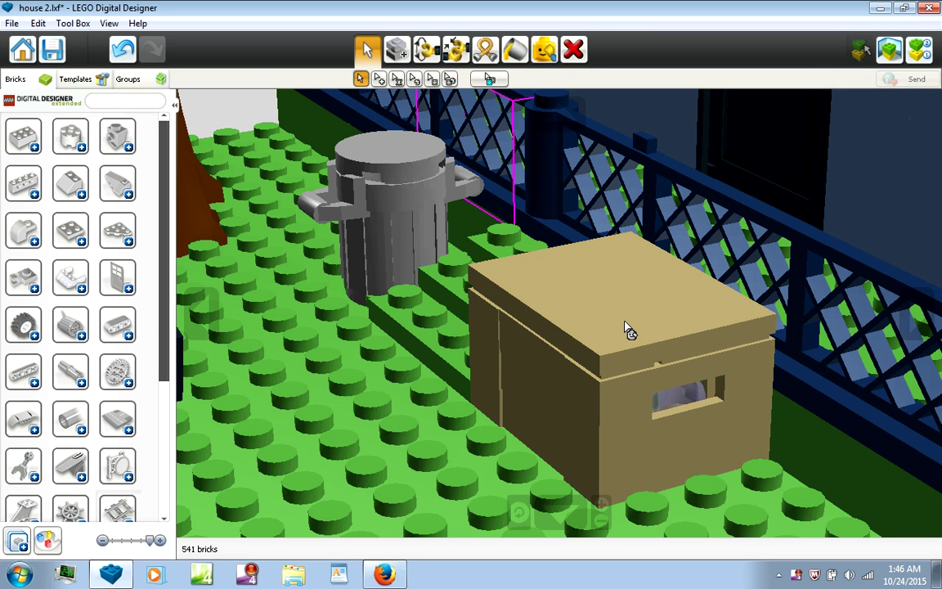
left_click(669, 336)
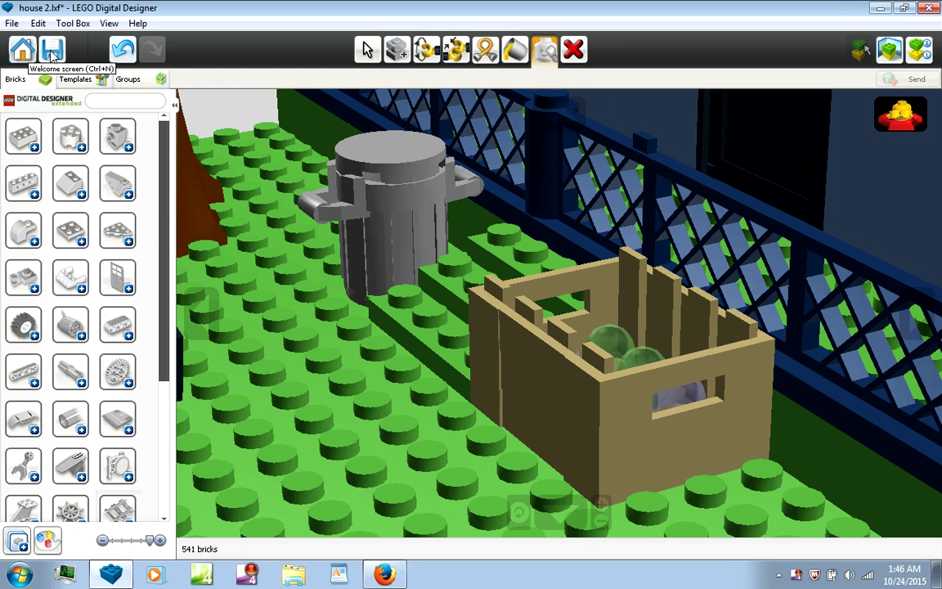
key("ctrl+s")
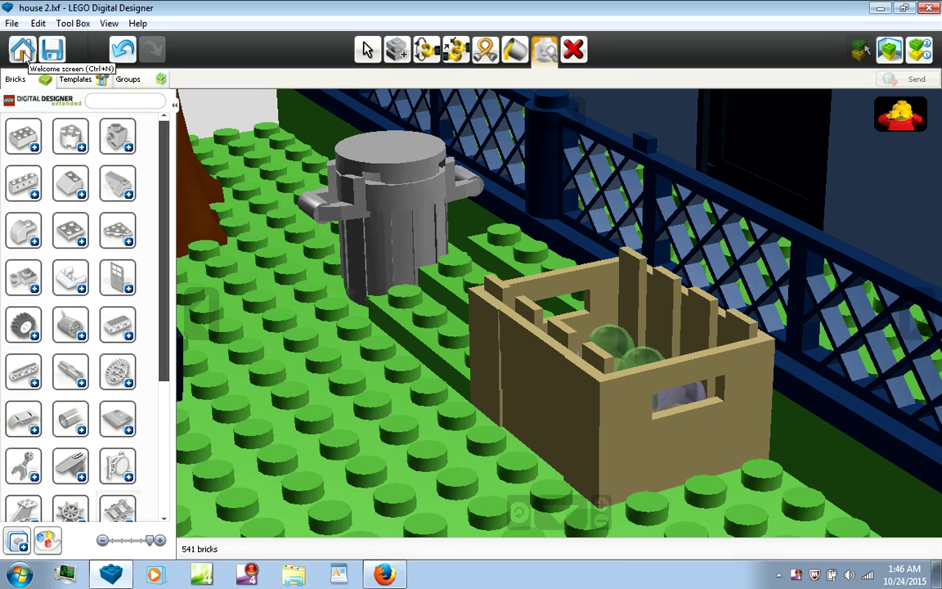
Reopen house 2.lxf from the Models folder via the Home screen
left_click(24, 54)
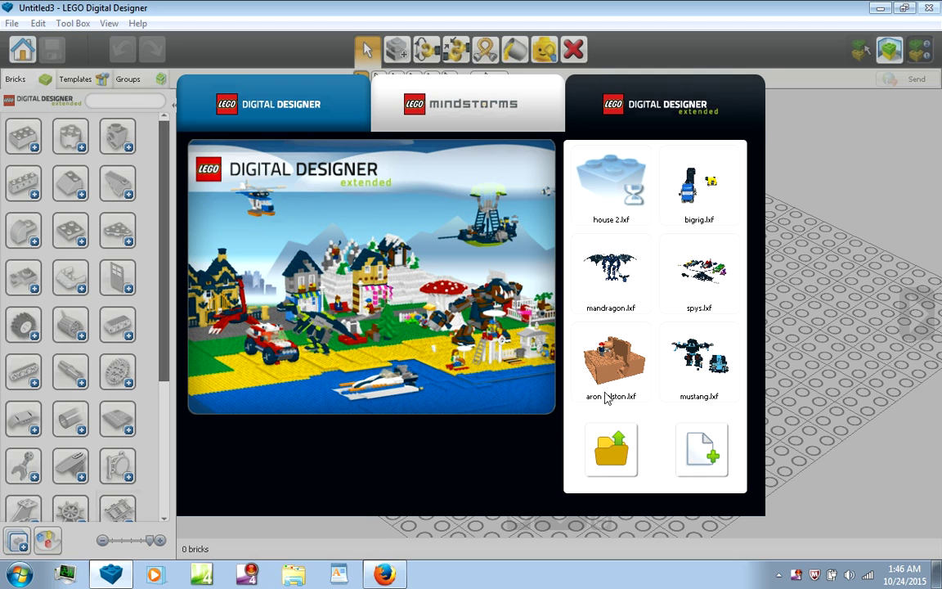
left_click(609, 462)
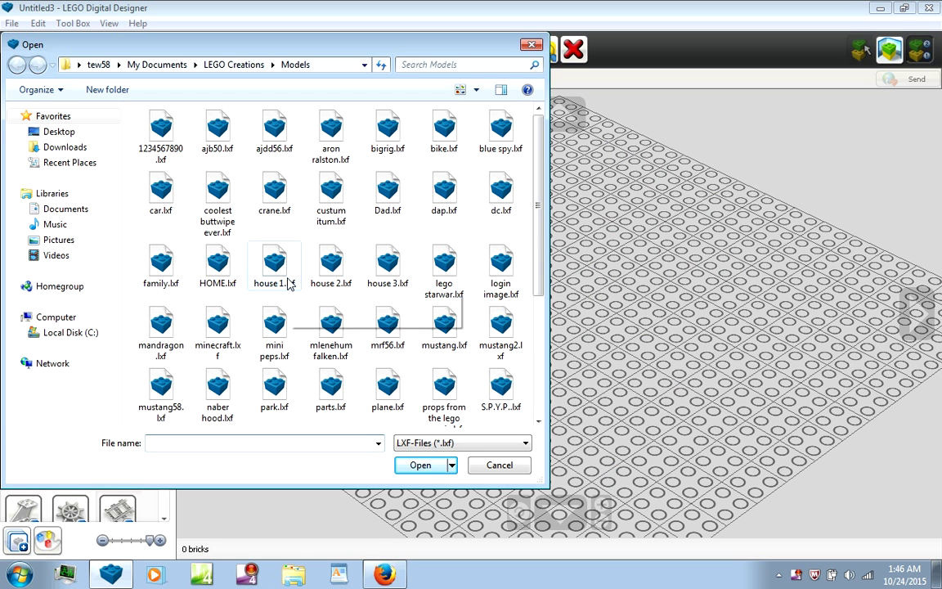
left_click(330, 278)
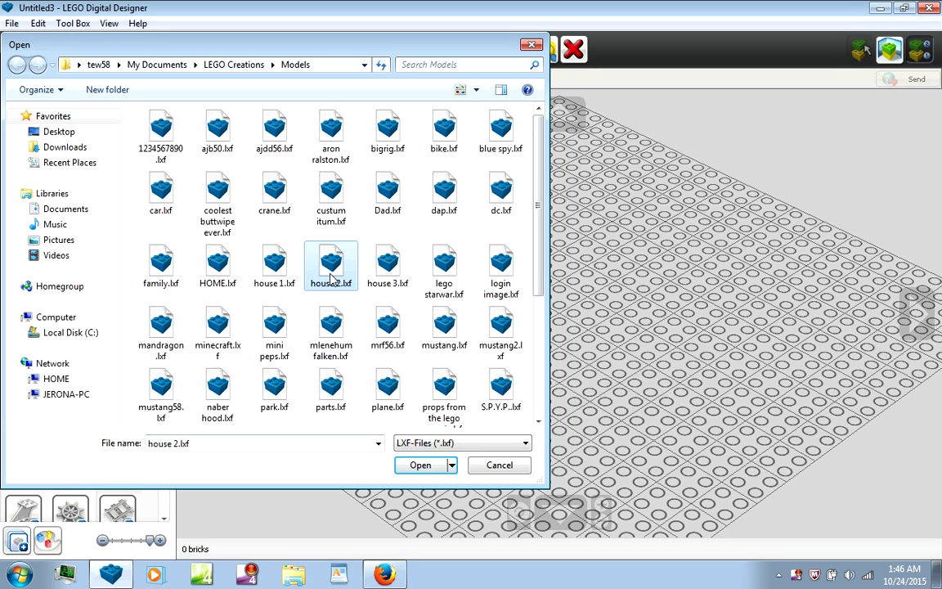
double_click(330, 278)
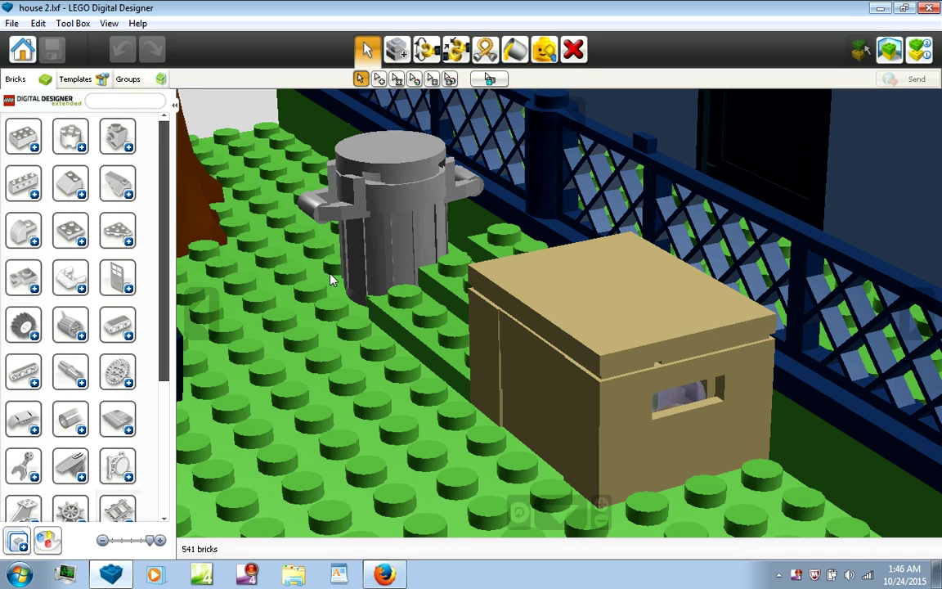
Open the house 1.lxf model from the Models folder
left_click(24, 51)
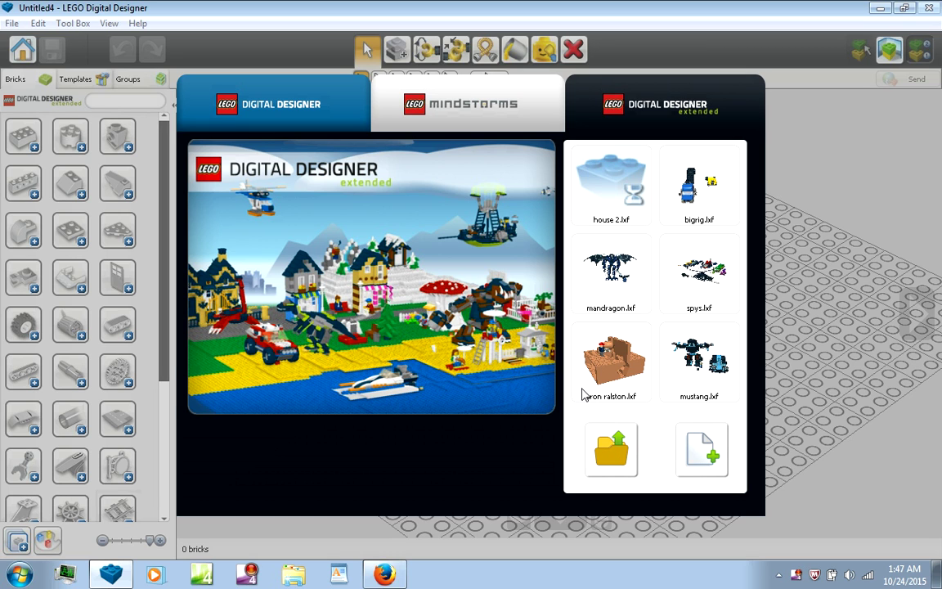
left_click(498, 313)
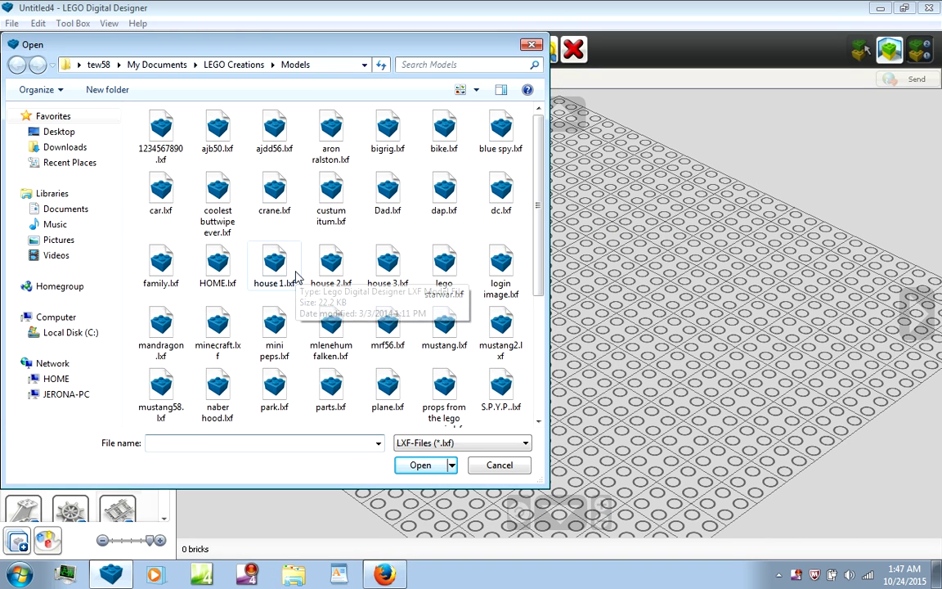
left_click(296, 276)
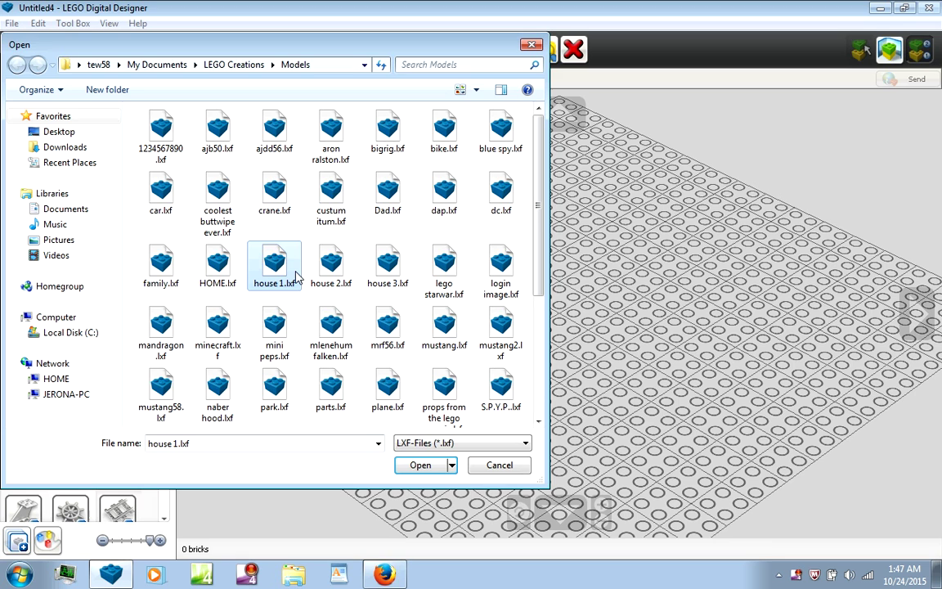
key("Return")
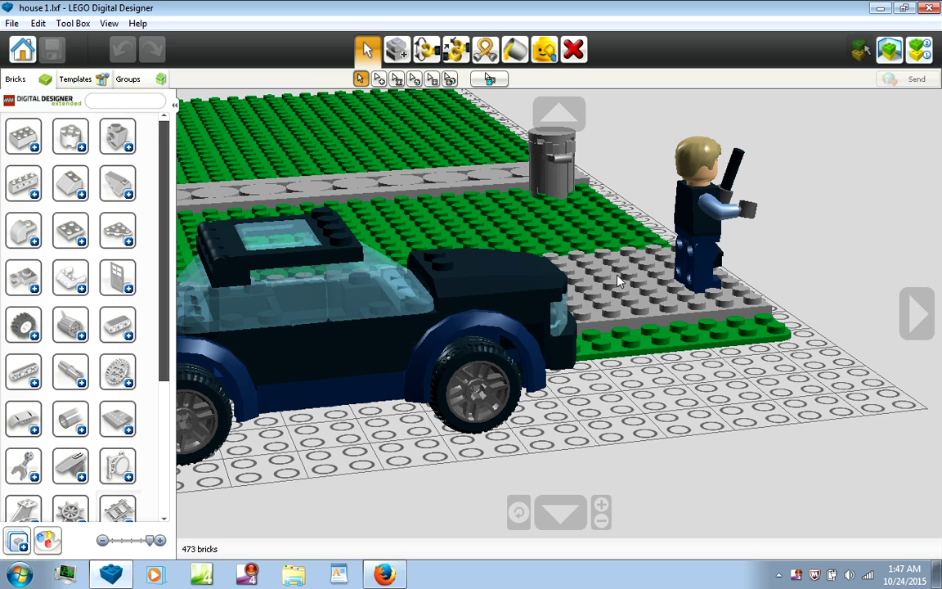
Zoom out and orbit to face house 1's light-blue front with its porch
right_click_drag(619, 280, 529, 227)
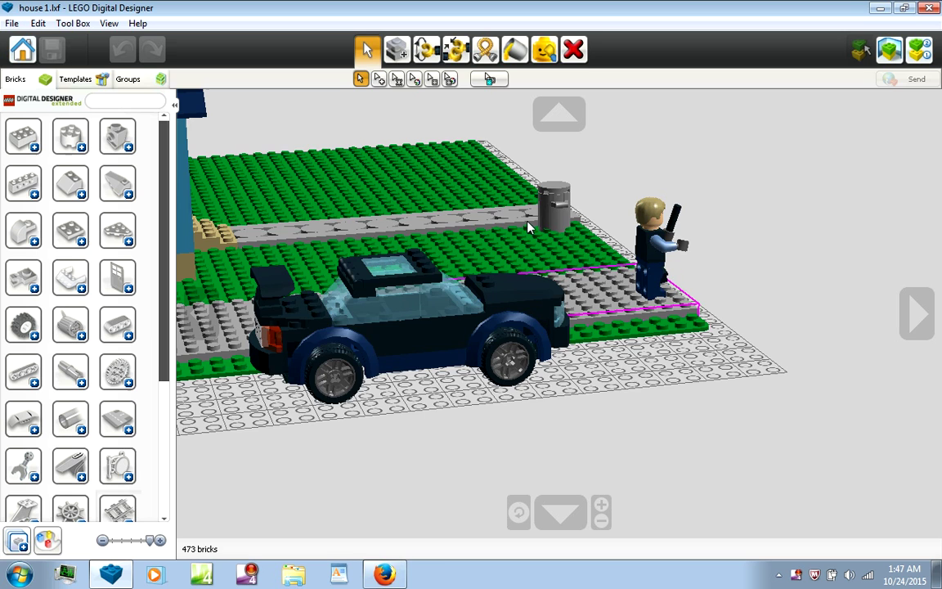
scroll(474, 199, "down", 2)
scroll(479, 196, "down", 2)
right_click_drag(209, 188, 250, 169)
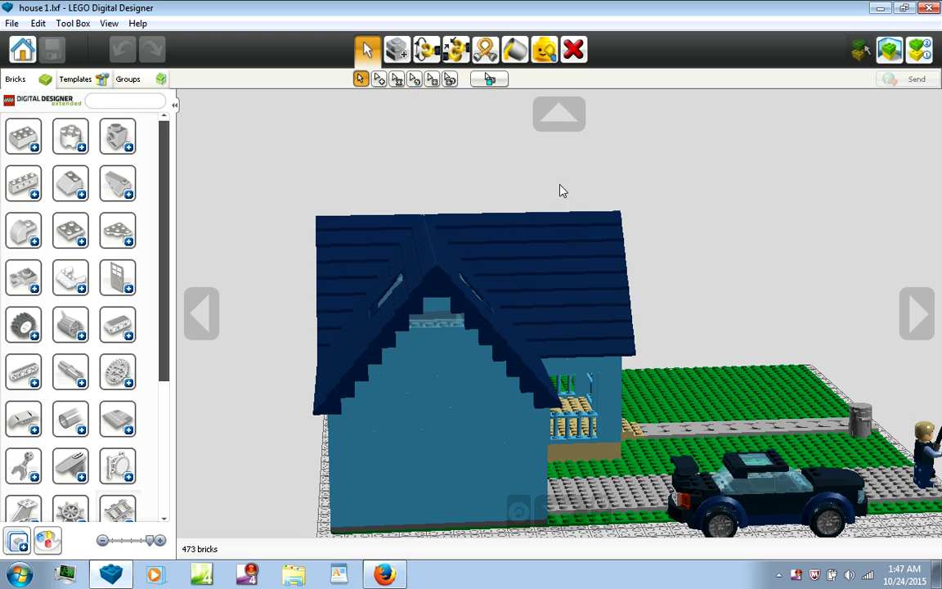
right_click_drag(548, 184, 431, 208)
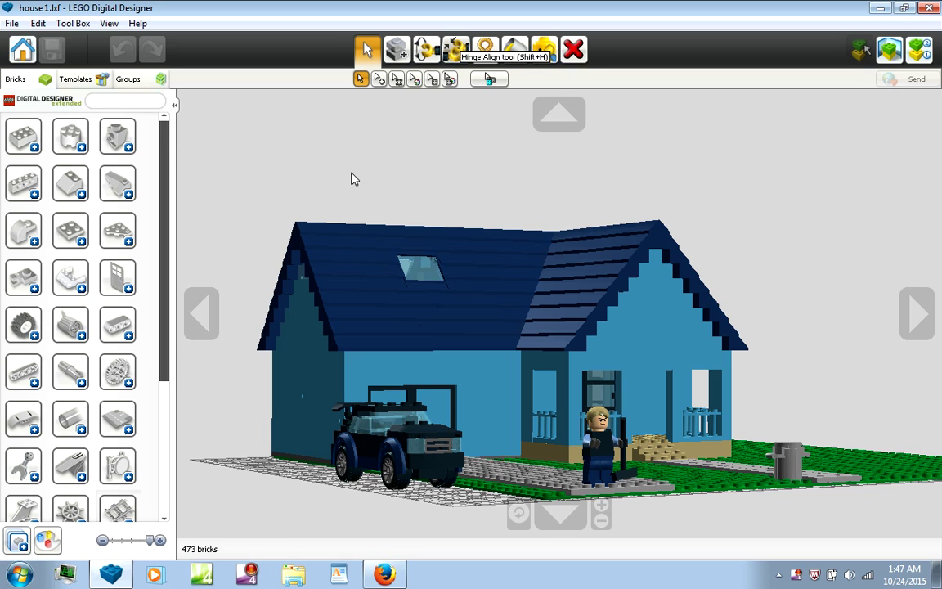
Mark the roof of house 1 and hide it with the Hide tool
key("h")
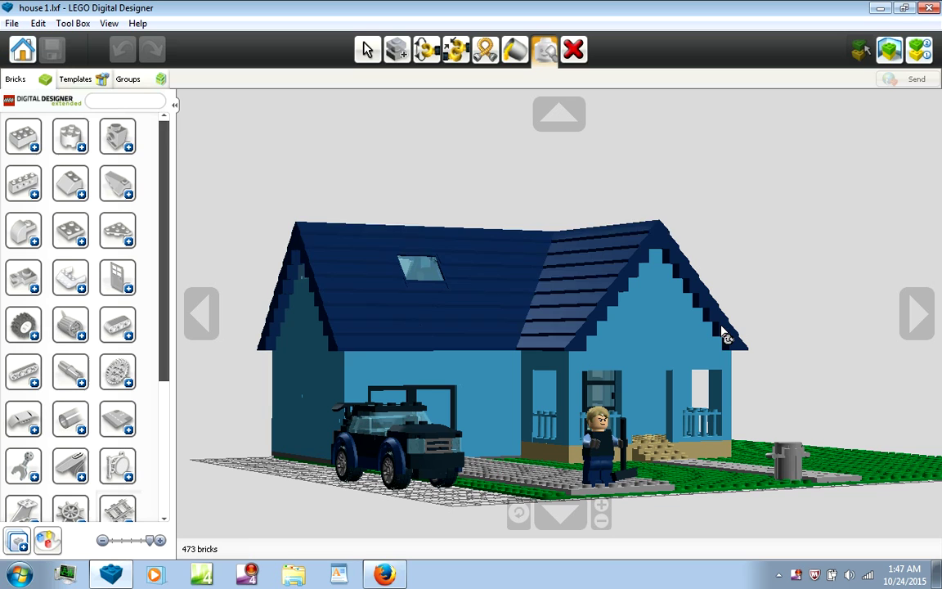
left_click_drag(721, 330, 767, 365)
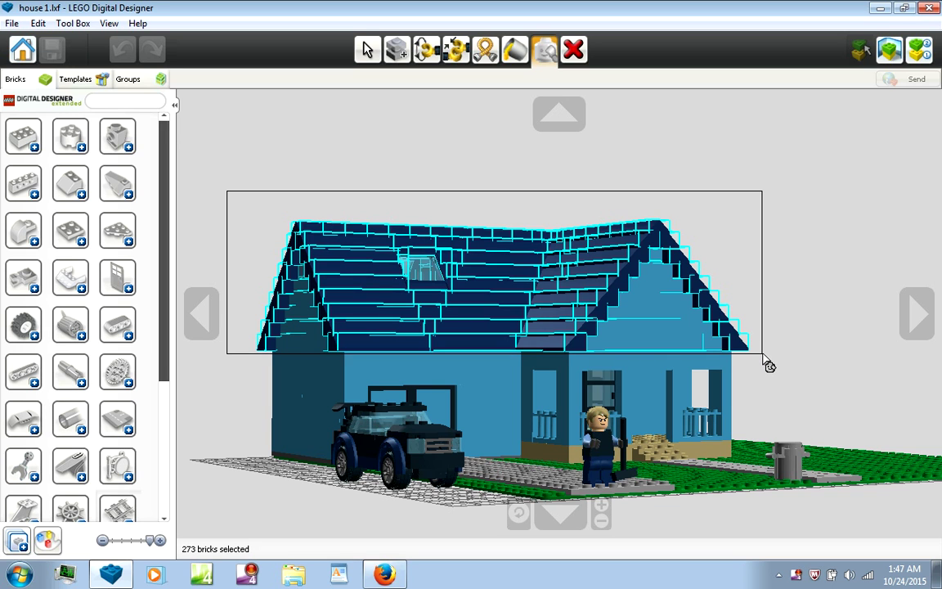
left_click_drag(767, 366, 767, 362)
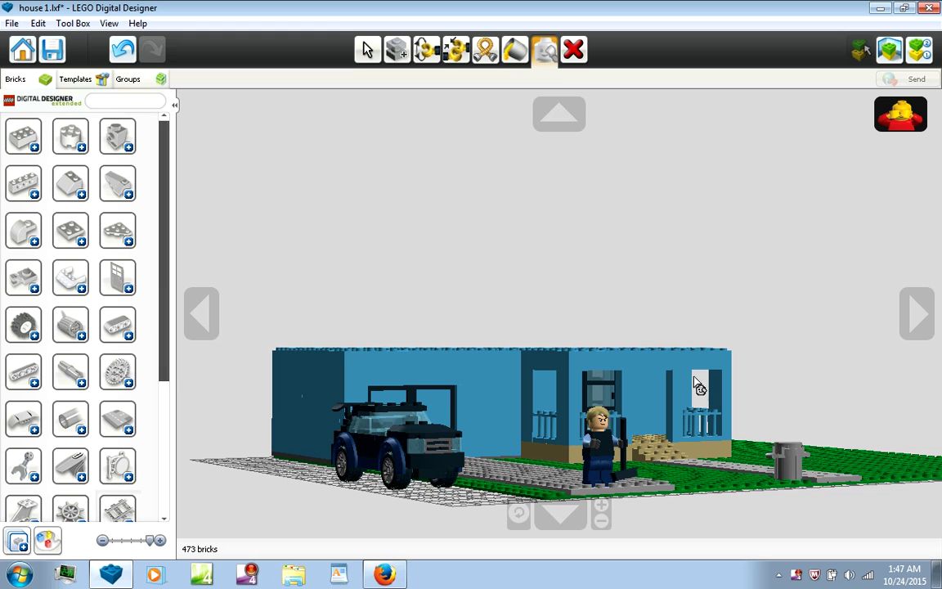
right_click_drag(626, 390, 622, 385)
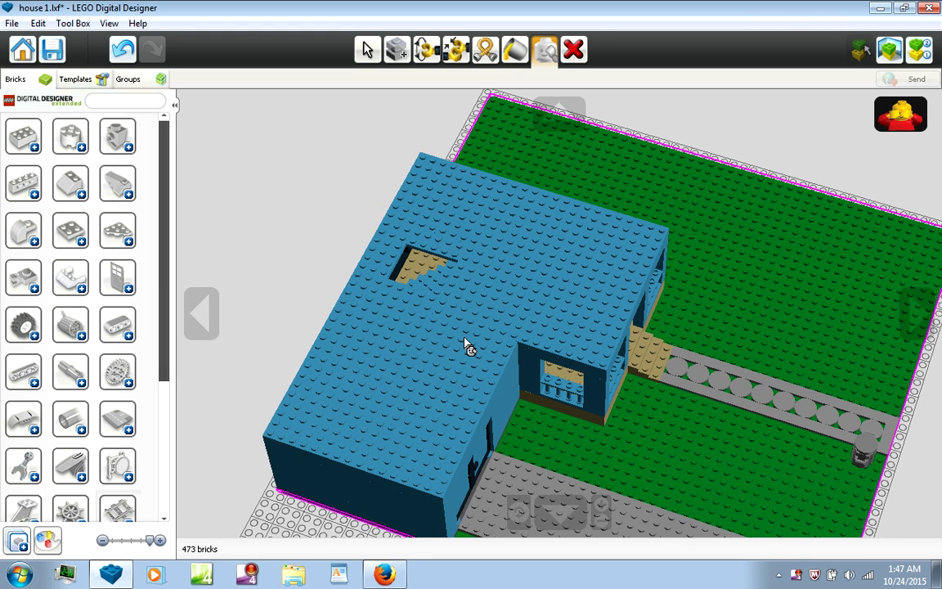
Hide the remaining roof sections and small wall bricks, then unhide all bricks
left_click(438, 310)
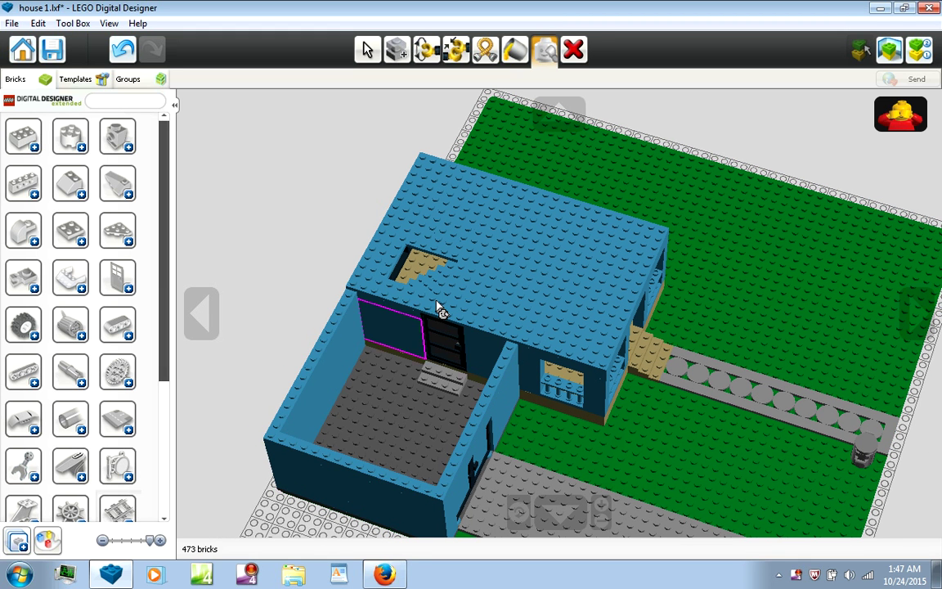
left_click(438, 310)
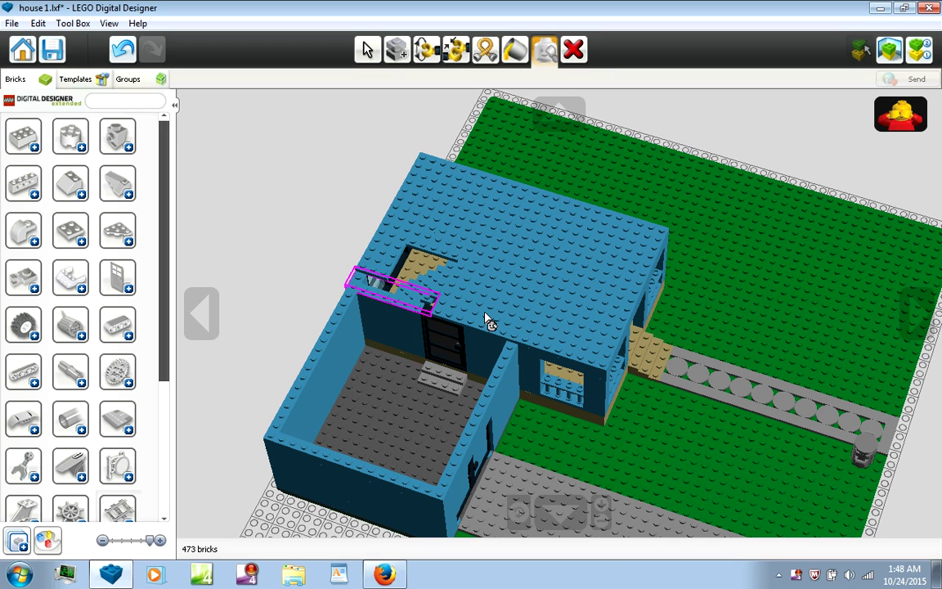
left_click(487, 320)
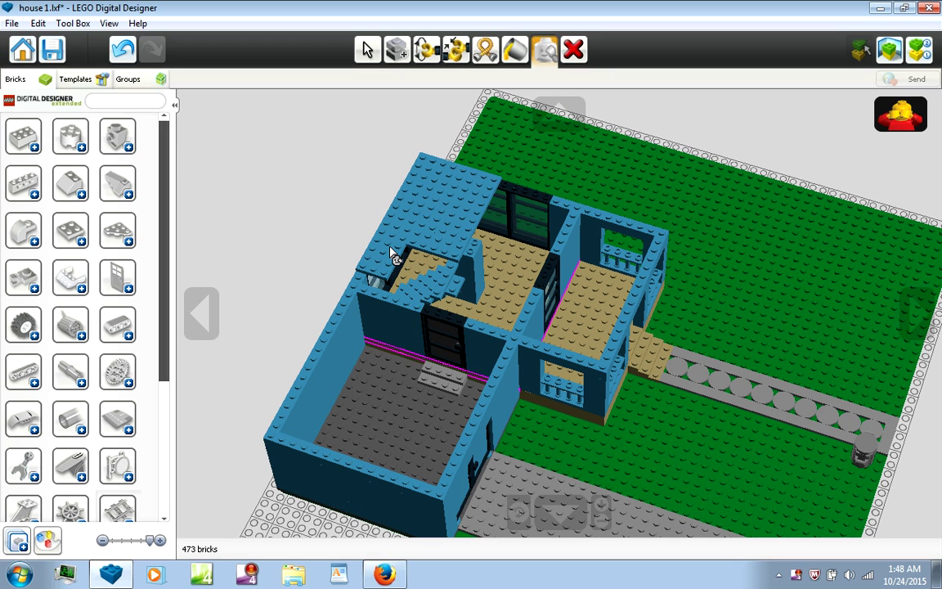
left_click(391, 254)
left_click(391, 253)
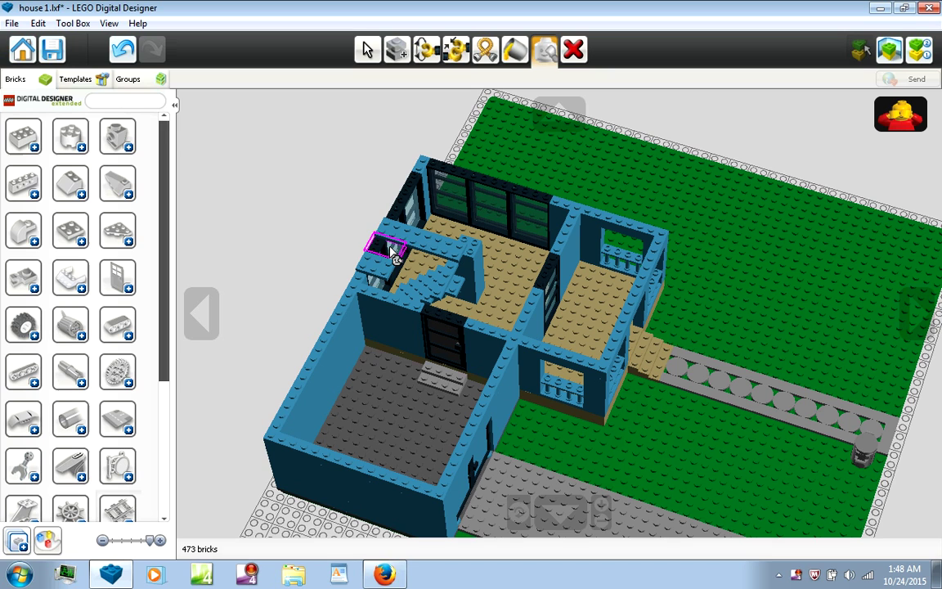
left_click(397, 247)
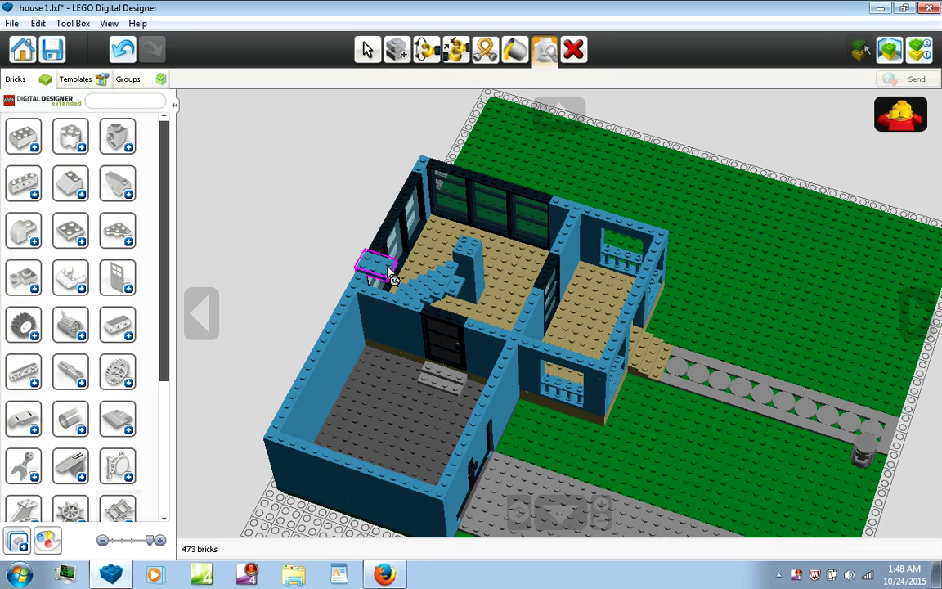
left_click(391, 276)
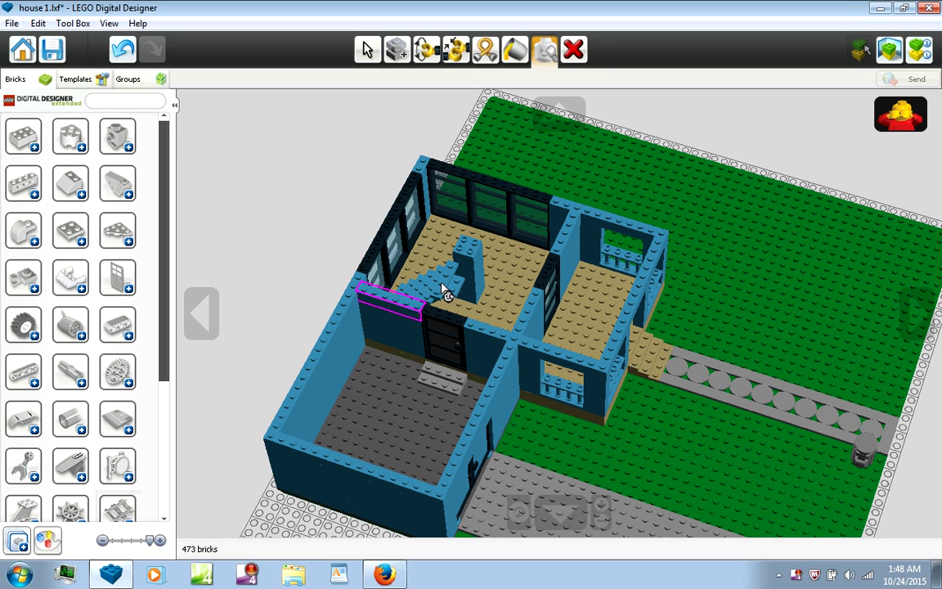
left_click(894, 121)
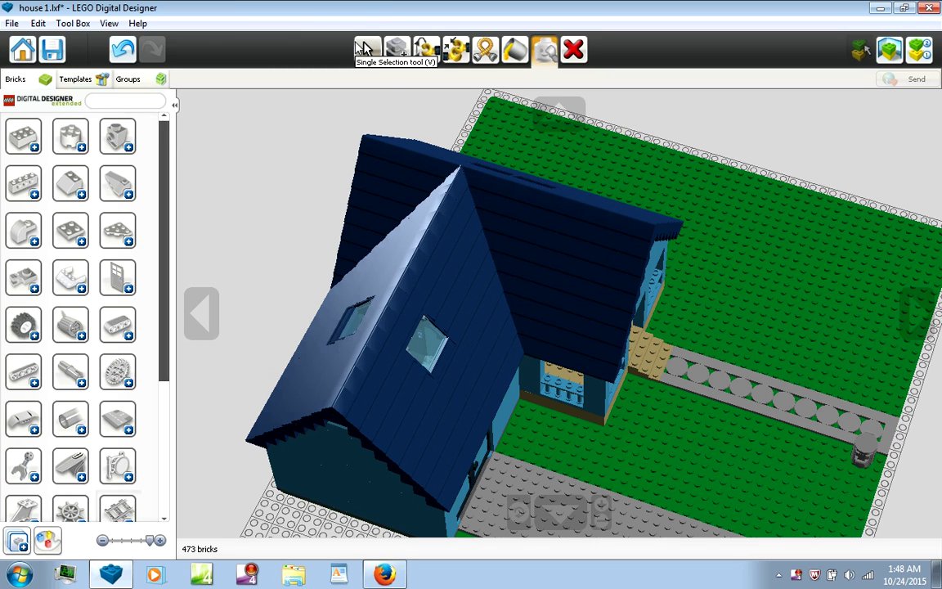
Shape-select the 61 matching roof bricks and hide them, plus one stray roof brick
left_click(364, 50)
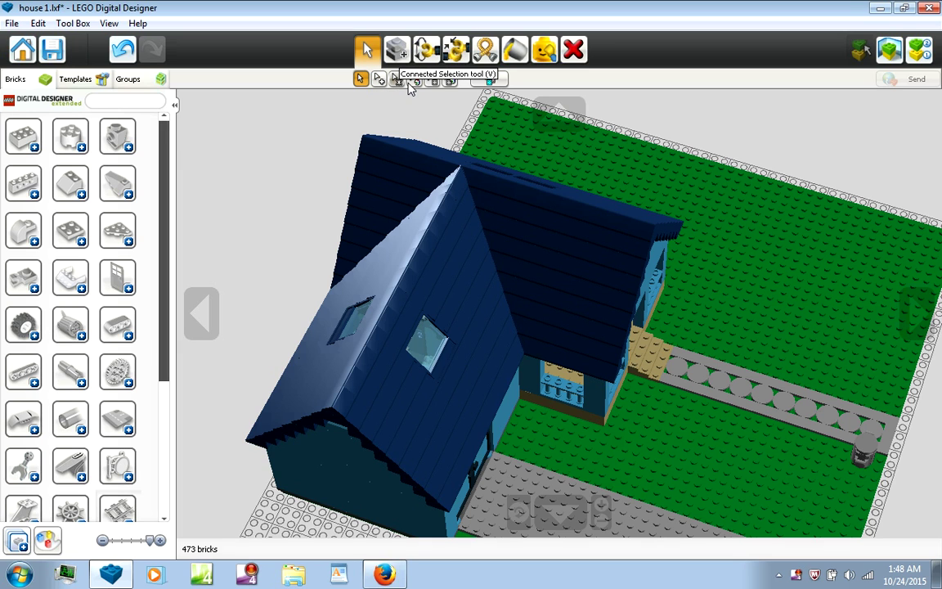
left_click(433, 81)
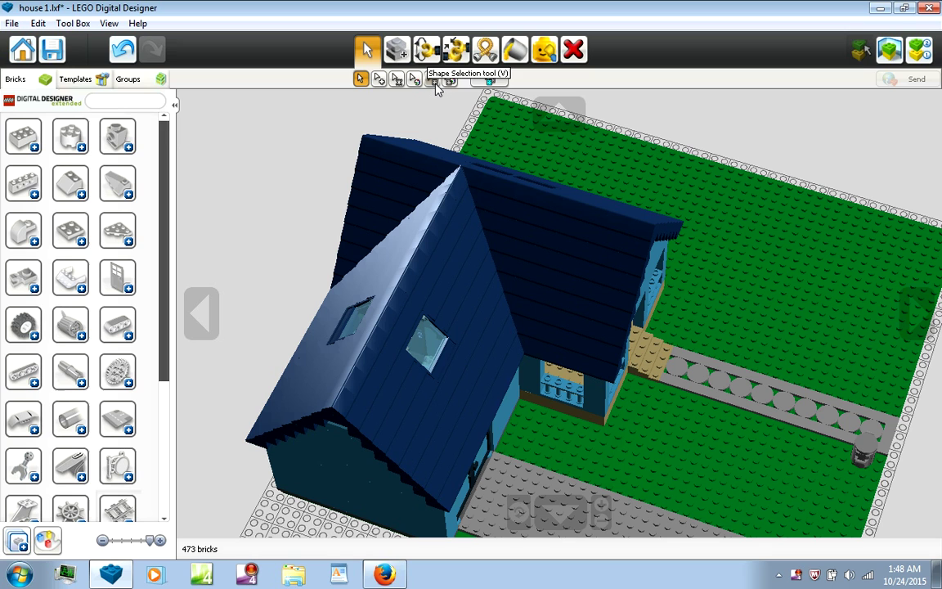
left_click(455, 304)
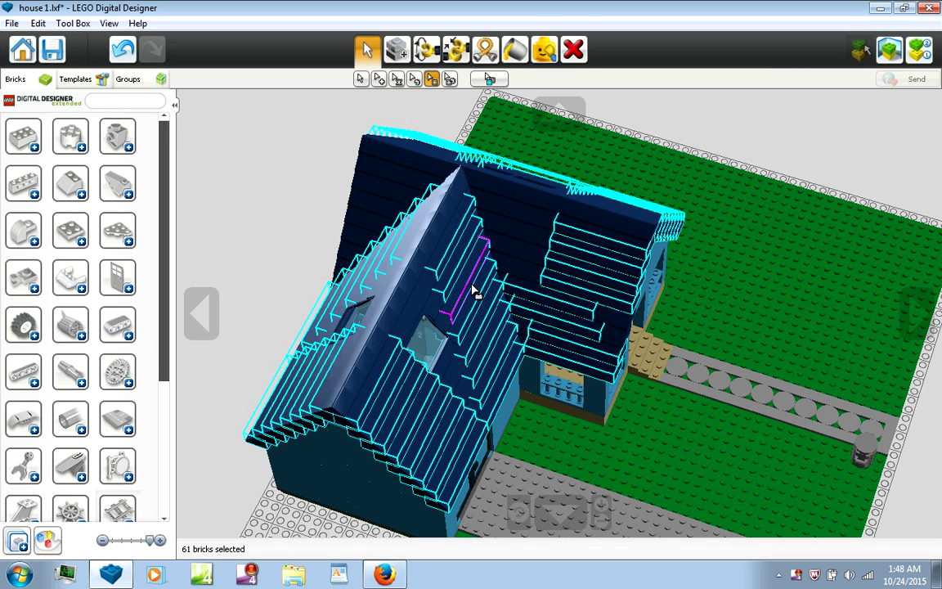
left_click(545, 51)
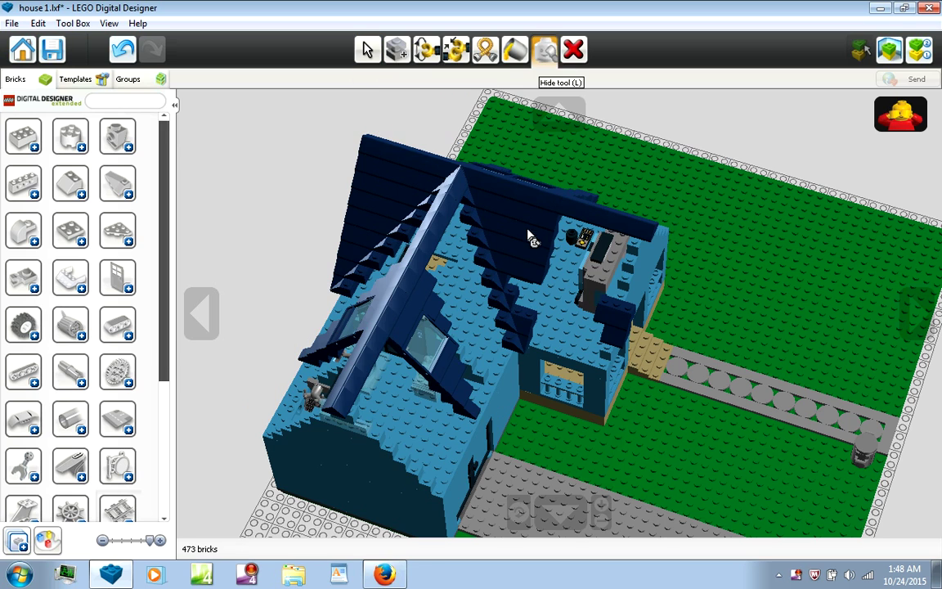
left_click(531, 231)
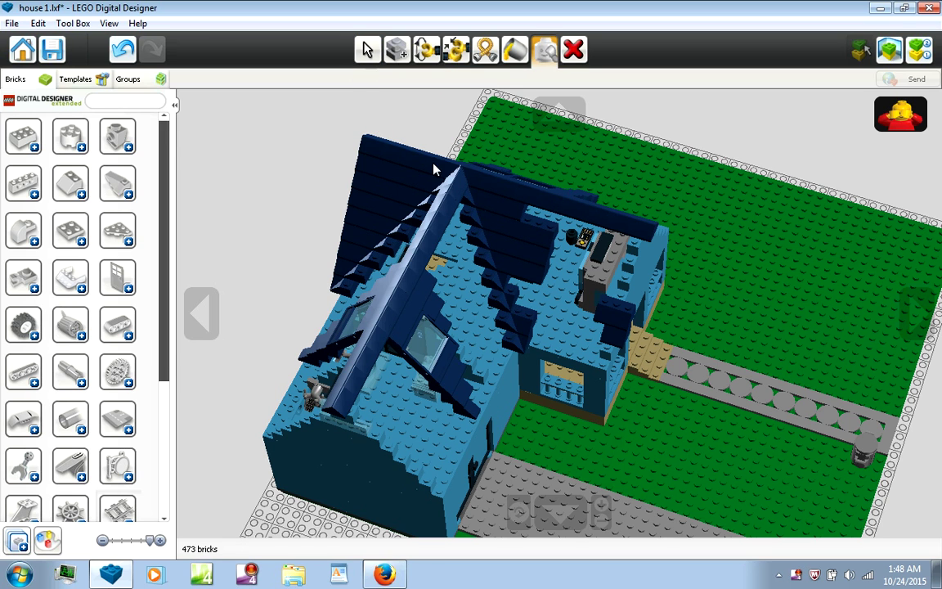
Hide the 16 stepped roof bricks and the 21 ridge bricks
key("v")
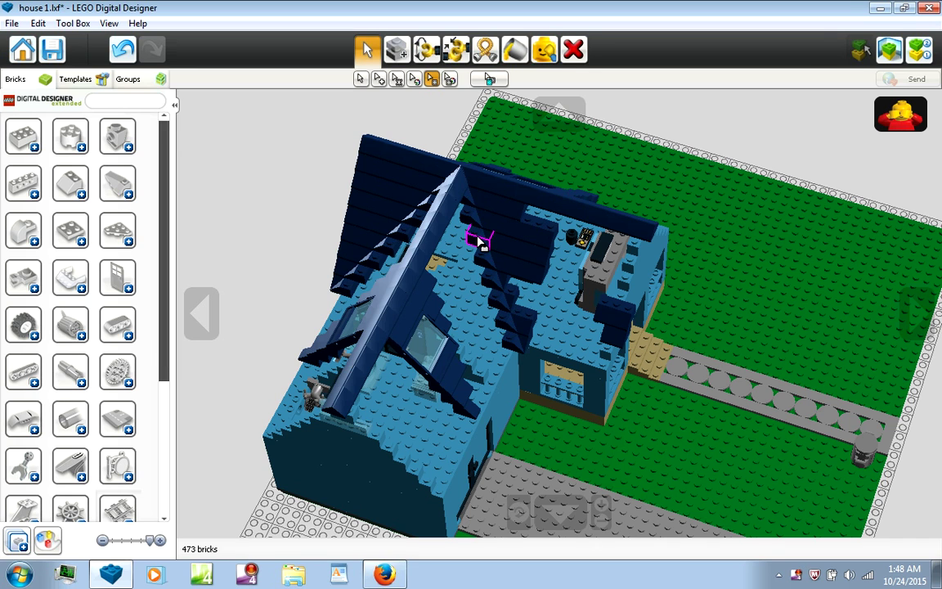
left_click(479, 242)
key("l")
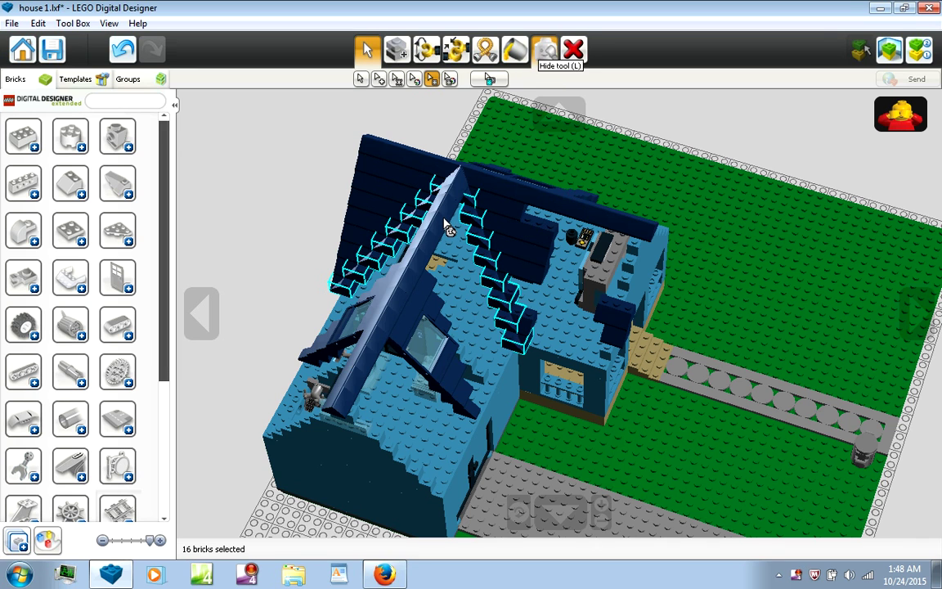
left_click(446, 223)
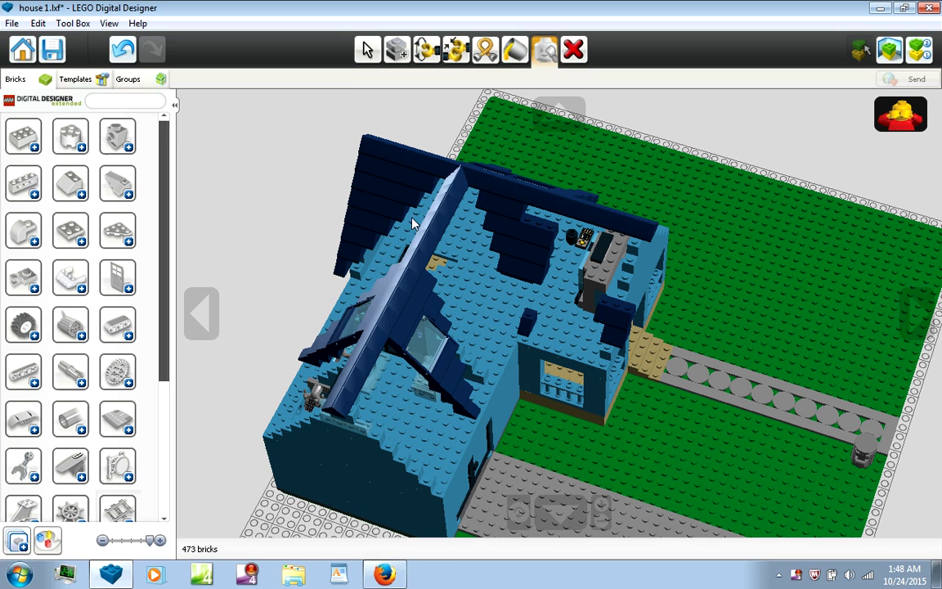
left_click(366, 49)
left_click(431, 78)
left_click(414, 141)
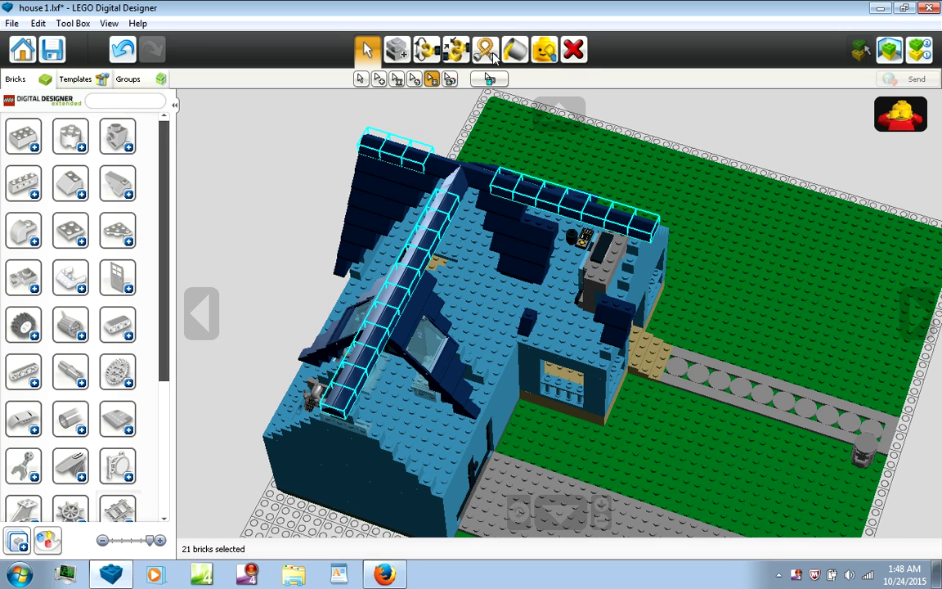
left_click(546, 49)
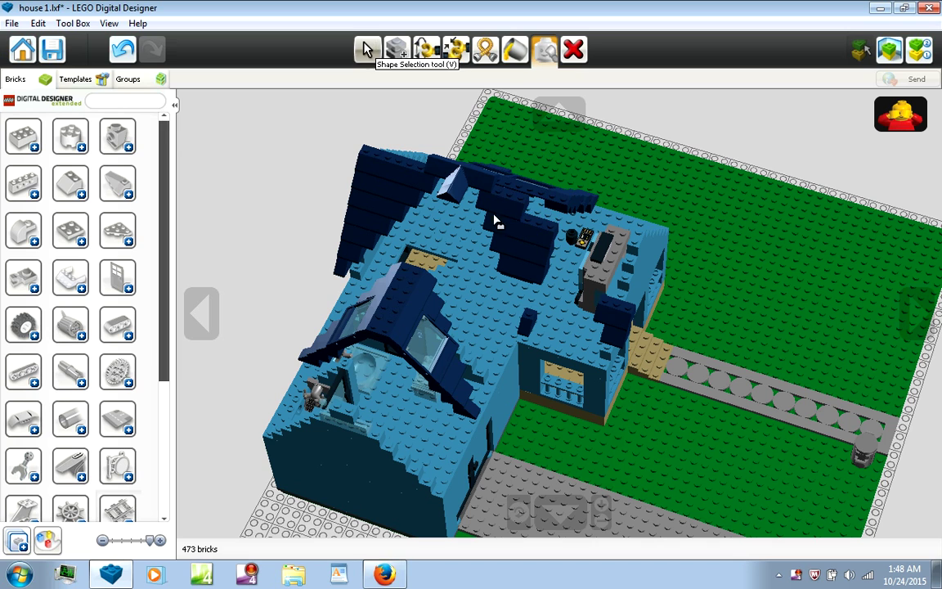
Select and hide further dark blue bricks in batches of 7, 12 and 16
key("v")
left_click(531, 268)
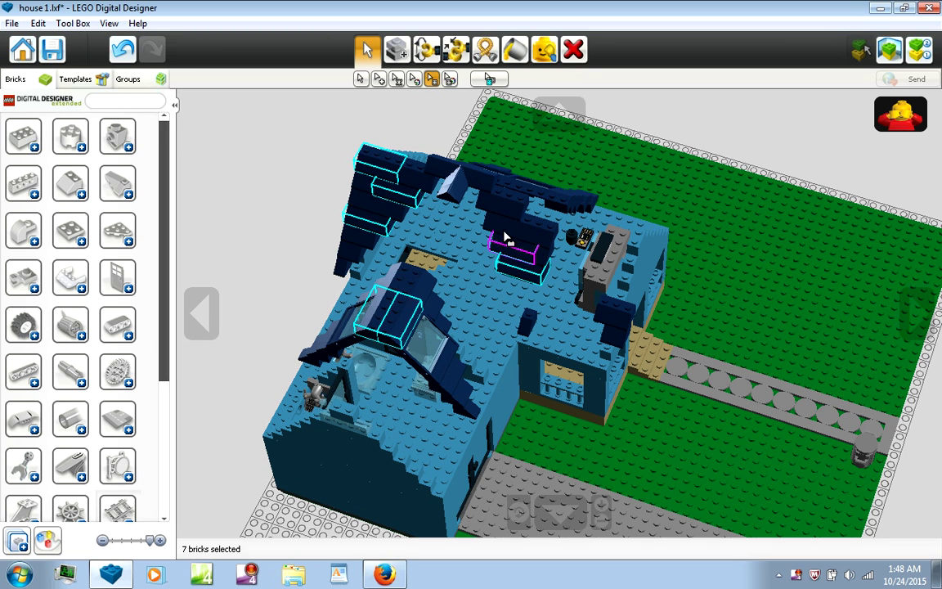
left_click(546, 57)
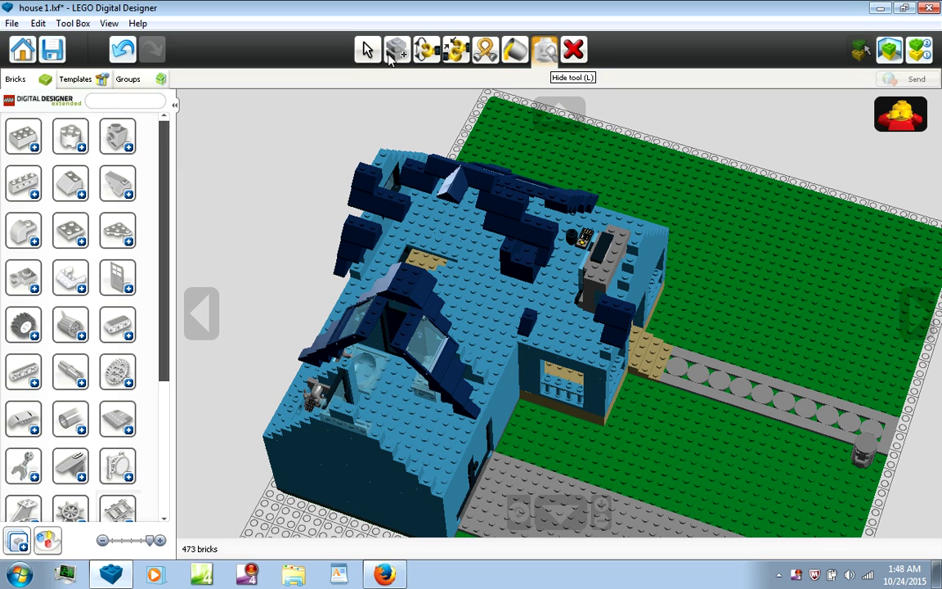
left_click(367, 51)
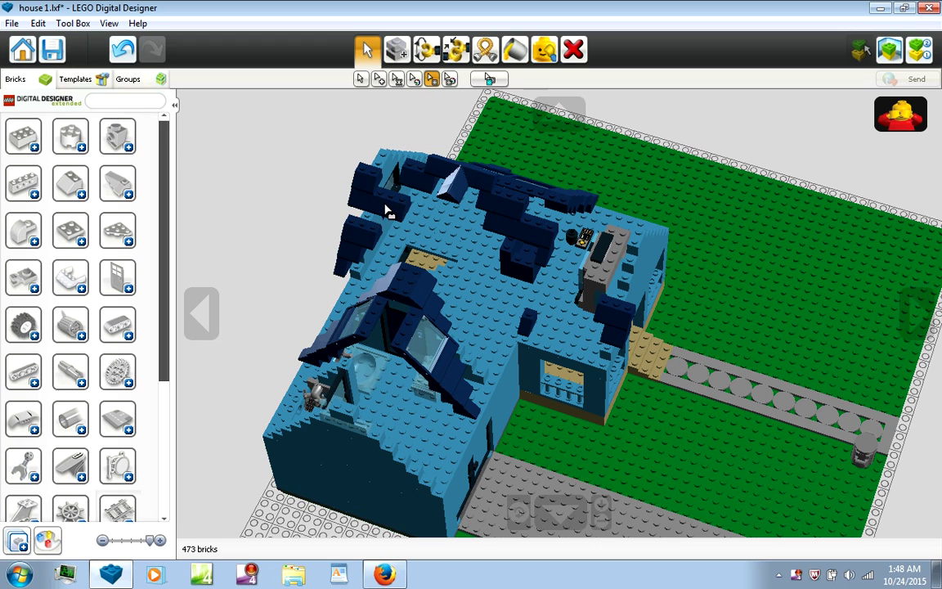
left_click(389, 211)
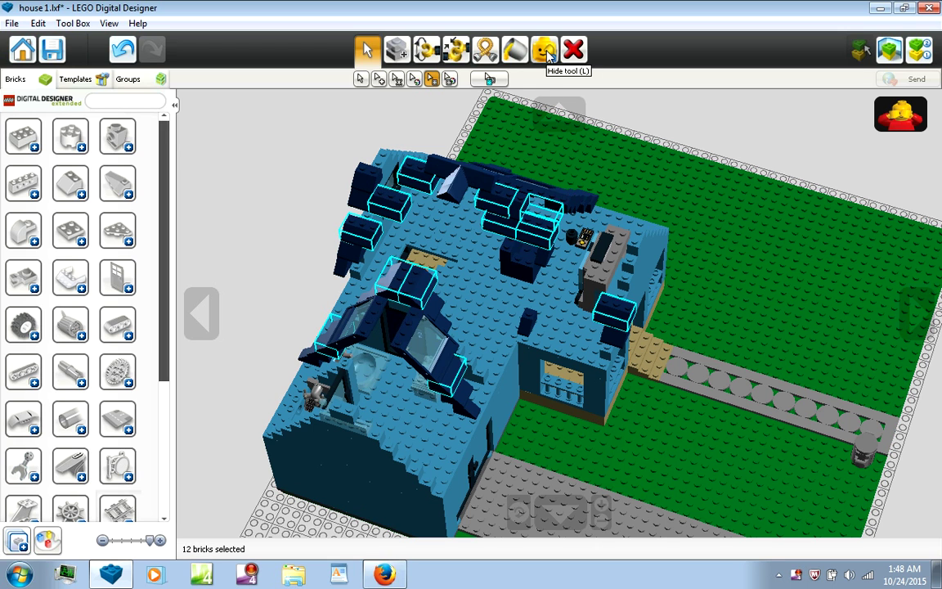
left_click(547, 53)
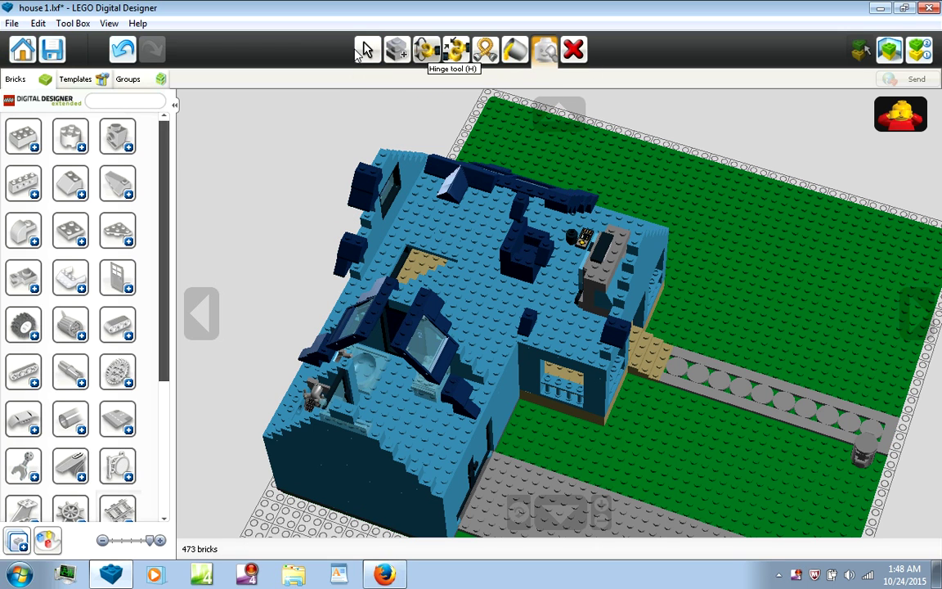
left_click(365, 51)
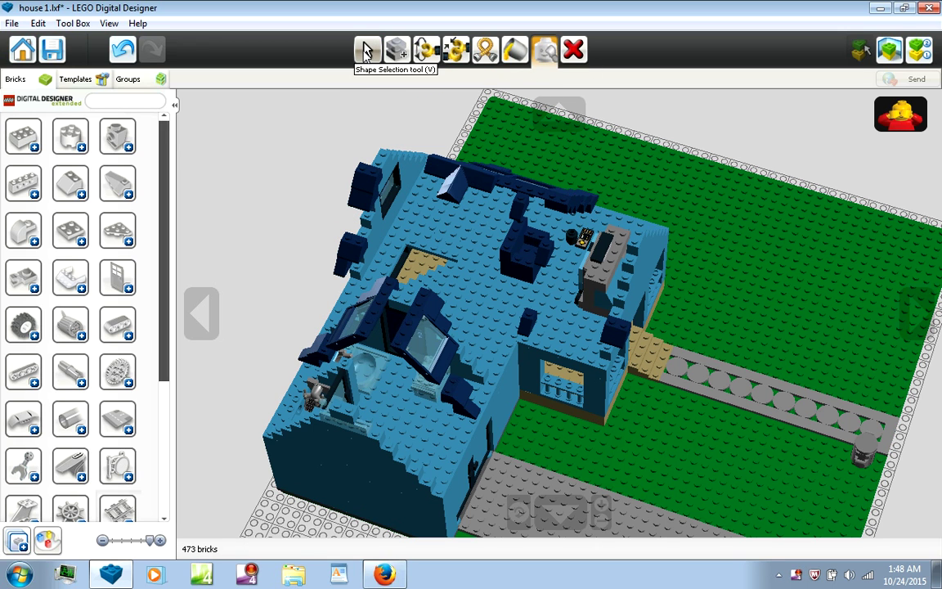
left_click(377, 188)
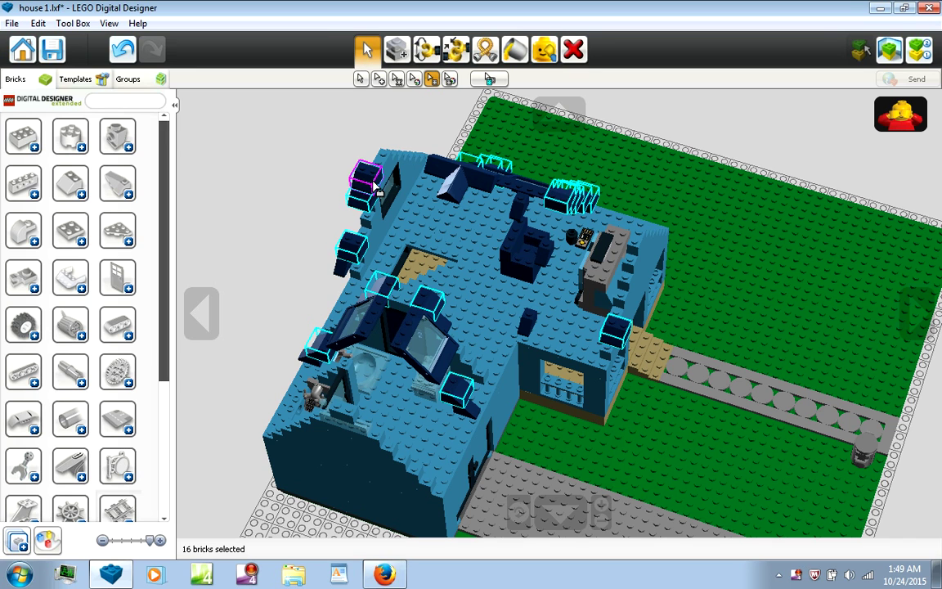
left_click(541, 52)
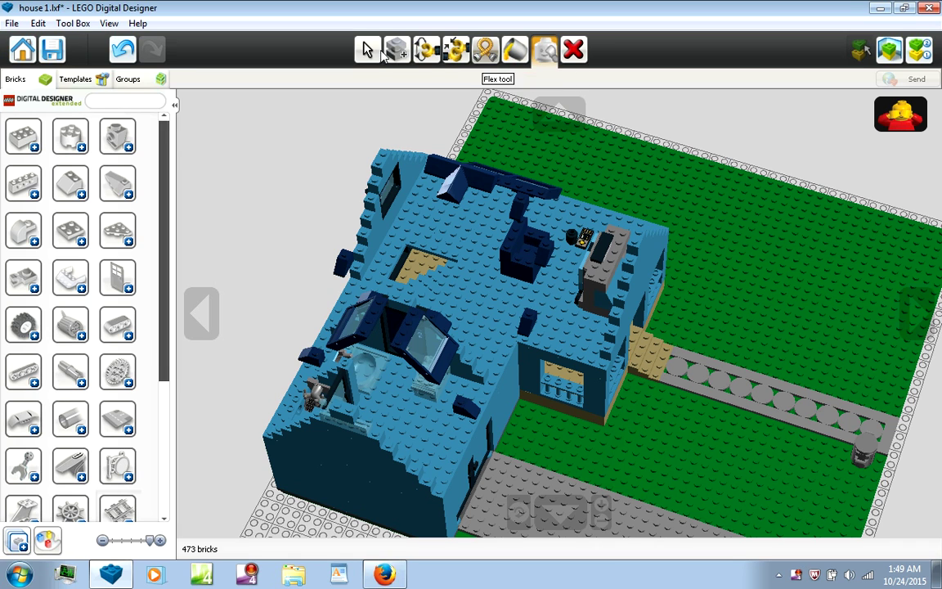
Hide three back-edge bricks and the leftover dark bricks at the back and left
left_click(367, 49)
left_click(436, 170)
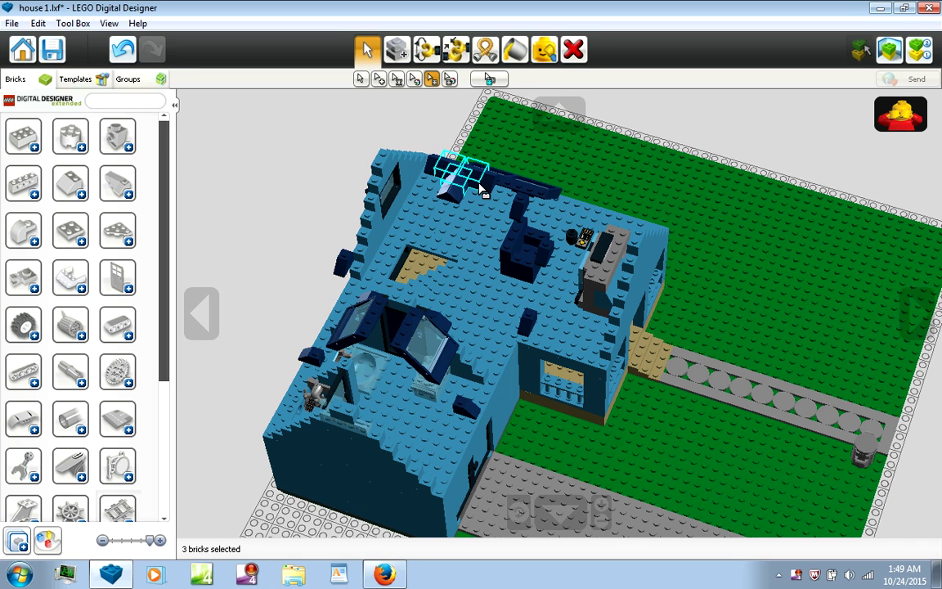
key("h")
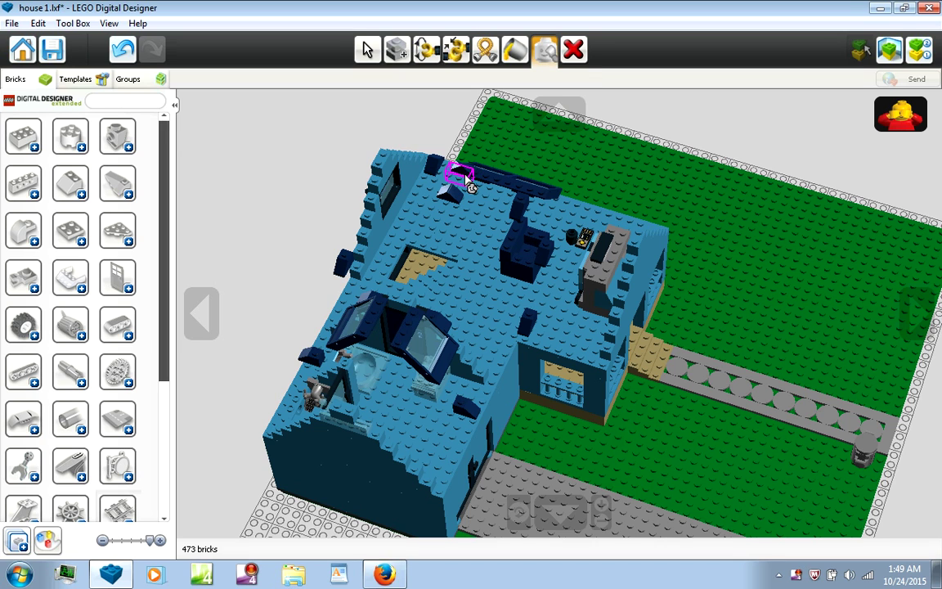
left_click(465, 178)
left_click(435, 161)
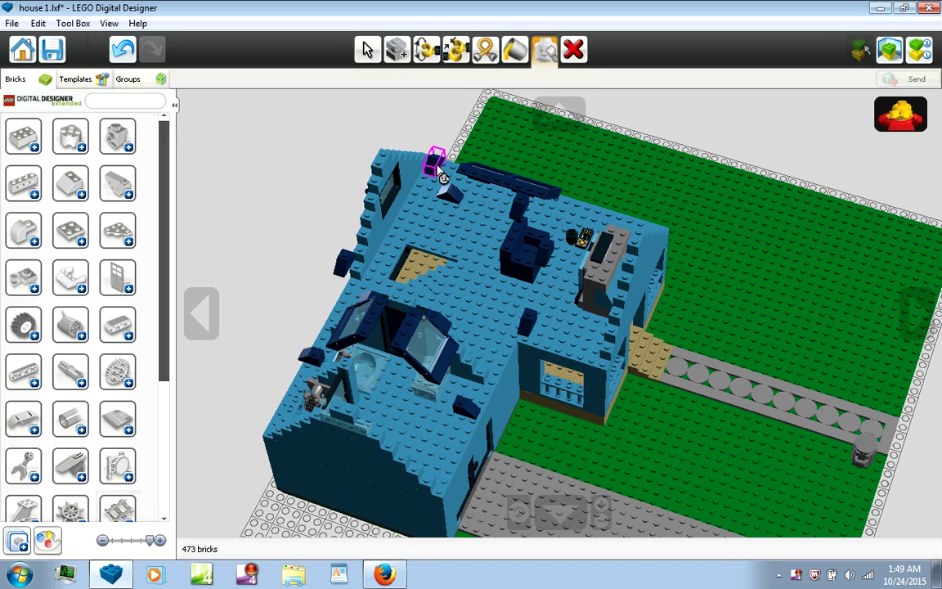
left_click(342, 261)
left_click(311, 354)
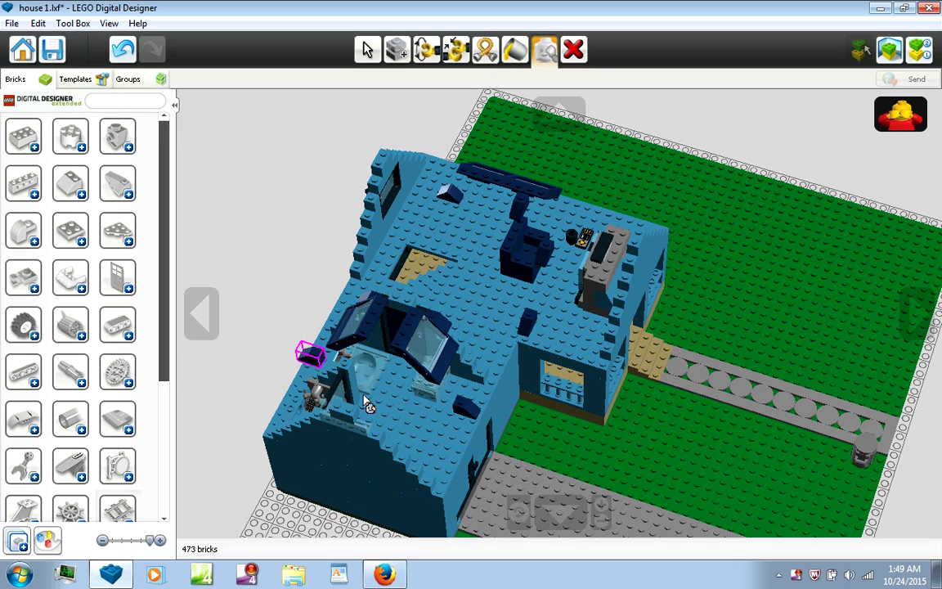
Hide the remaining dark pieces and bar on the upper floor
left_click(464, 406)
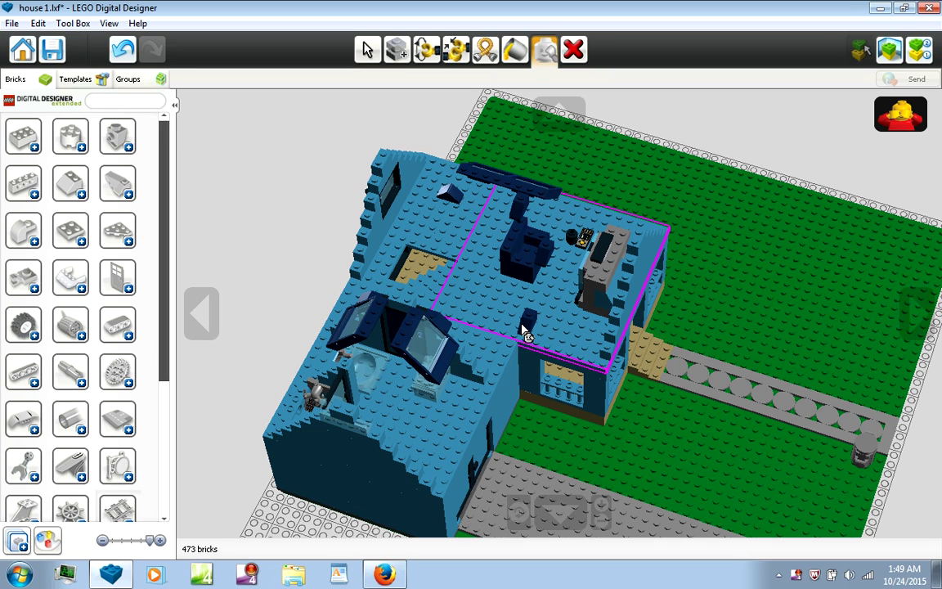
left_click(524, 326)
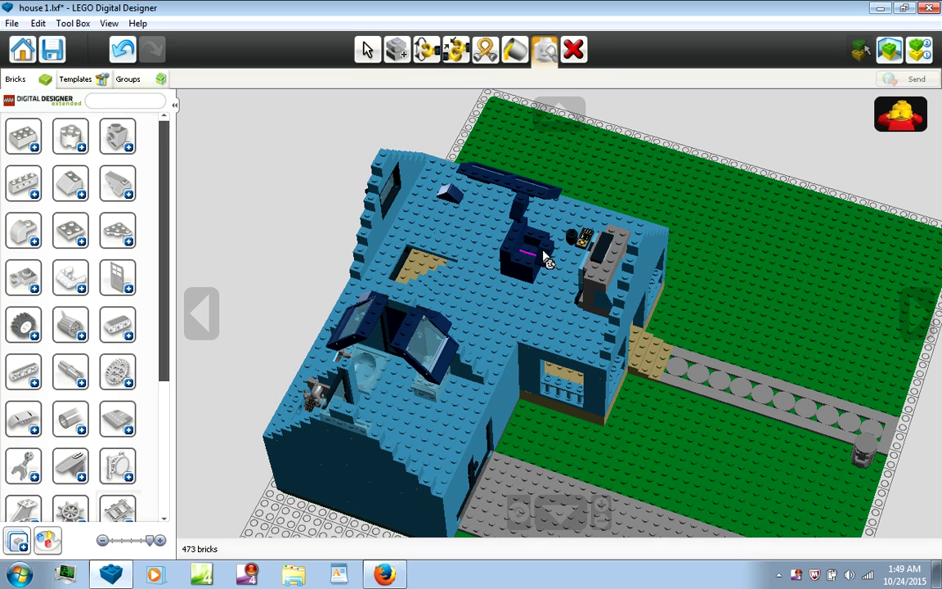
left_click(517, 215)
left_click(520, 204)
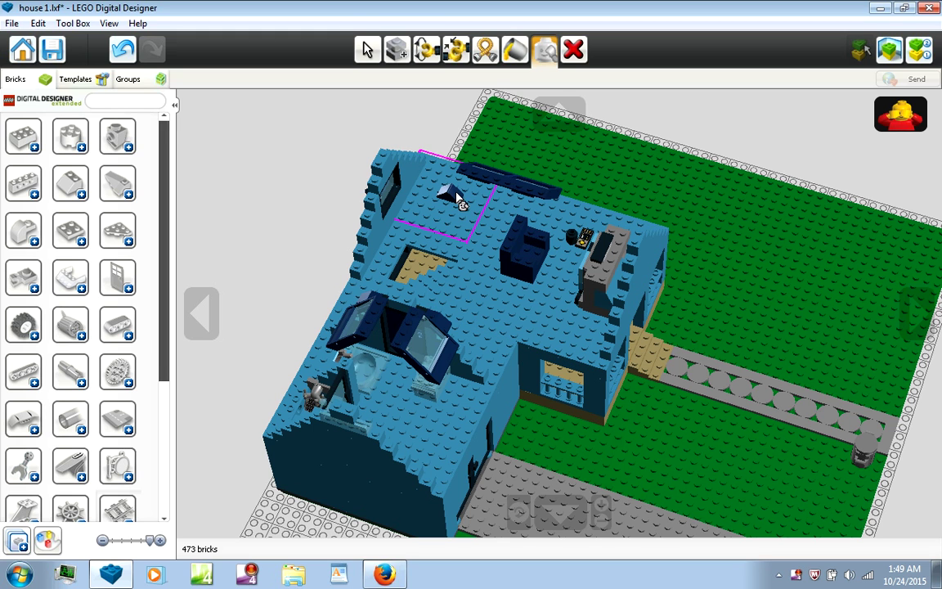
left_click(498, 188)
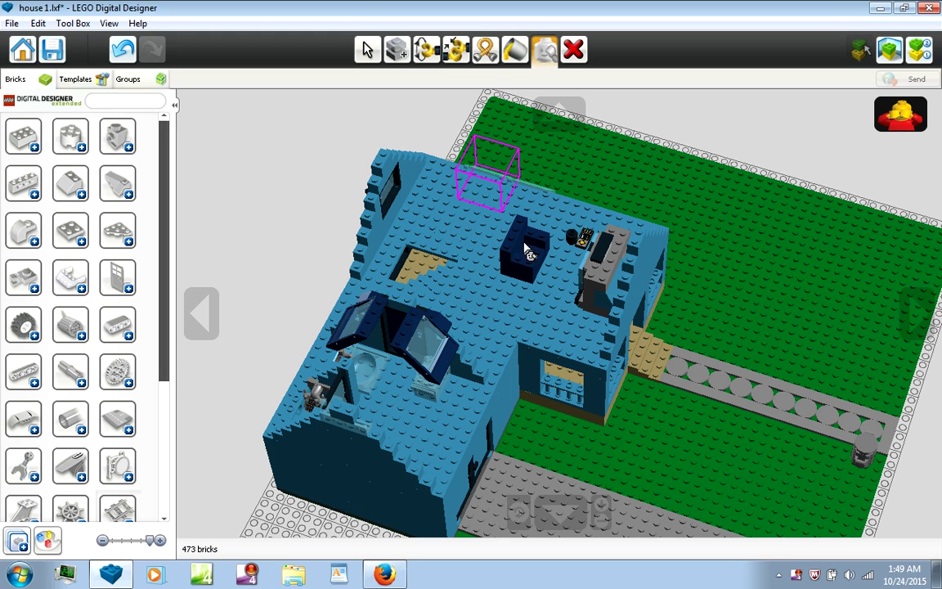
mouse_move(689, 317)
right_mouse_down()
mouse_move(769, 299)
mouse_move(792, 265)
mouse_move(847, 278)
right_mouse_up()
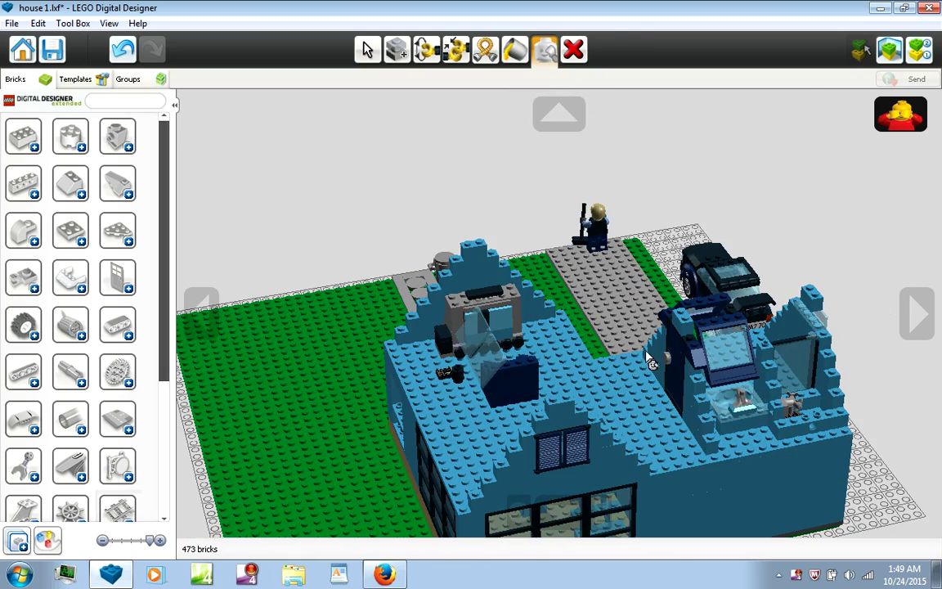
Hide the clear window pieces upstairs and orbit house 1 to face its porch
left_click(725, 374)
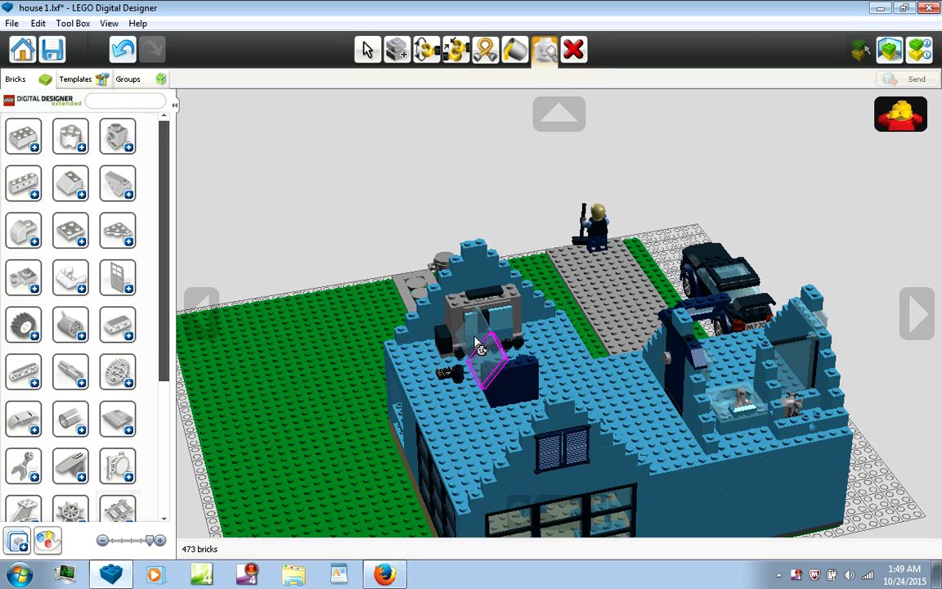
left_click(716, 320)
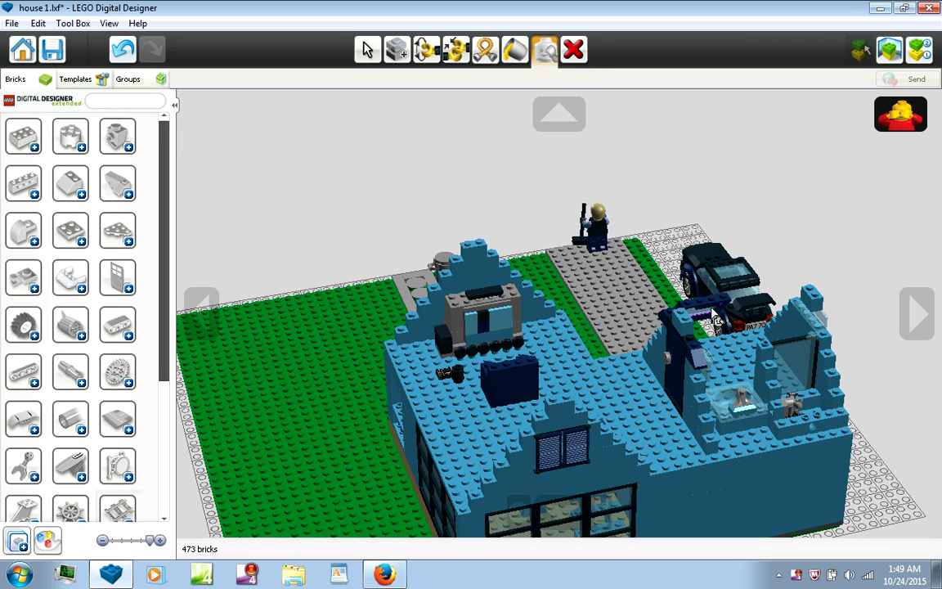
left_click(717, 320)
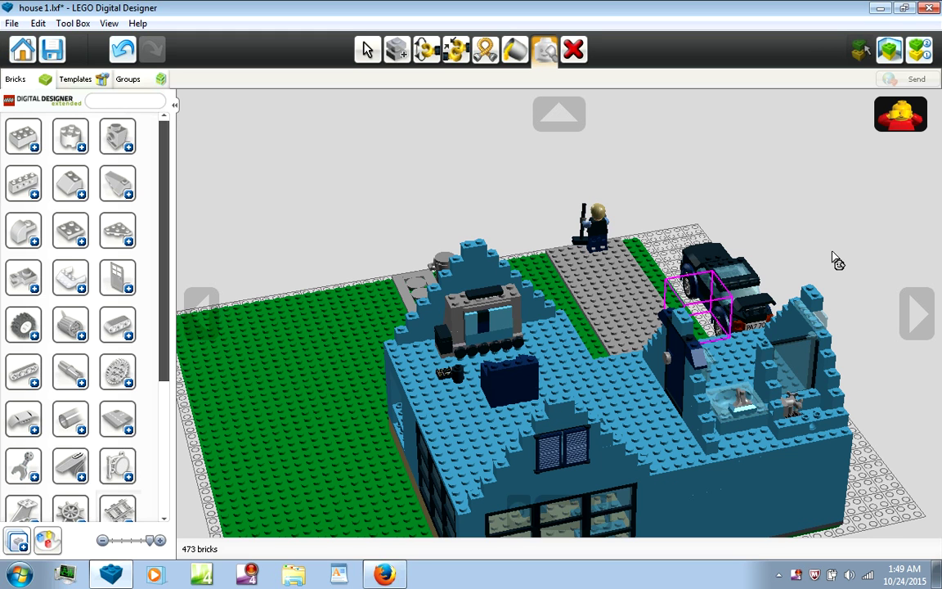
left_click(820, 288)
mouse_move(865, 395)
right_mouse_down()
mouse_move(682, 300)
mouse_move(563, 301)
mouse_move(511, 350)
mouse_move(439, 387)
mouse_move(370, 390)
mouse_move(335, 353)
mouse_move(314, 478)
right_mouse_up()
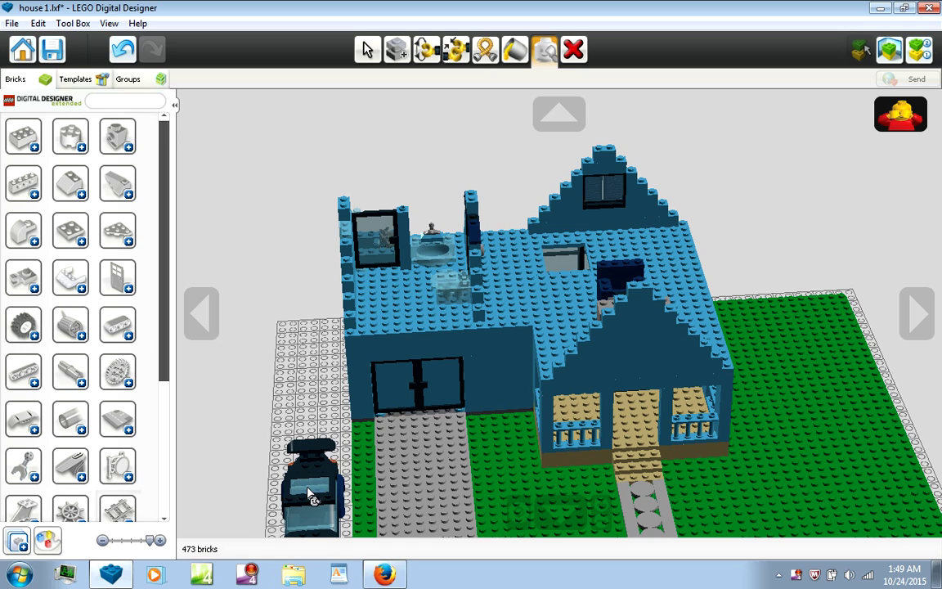
scroll(250, 516, "up", 5)
scroll(302, 507, "up", 2)
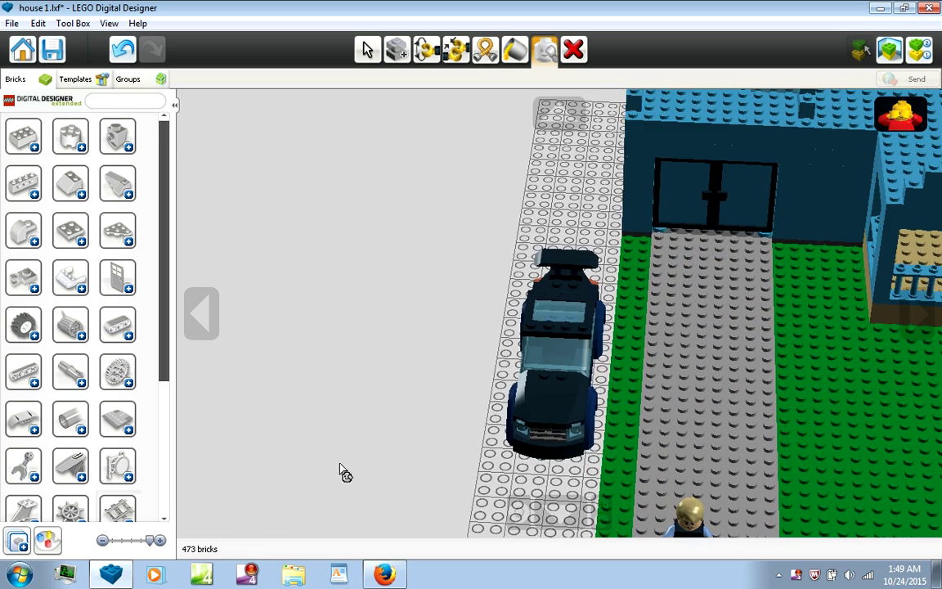
scroll(647, 353, "up", 1)
mouse_move(647, 354)
right_mouse_down()
mouse_move(668, 376)
mouse_move(677, 372)
mouse_move(584, 305)
mouse_move(579, 401)
right_mouse_up()
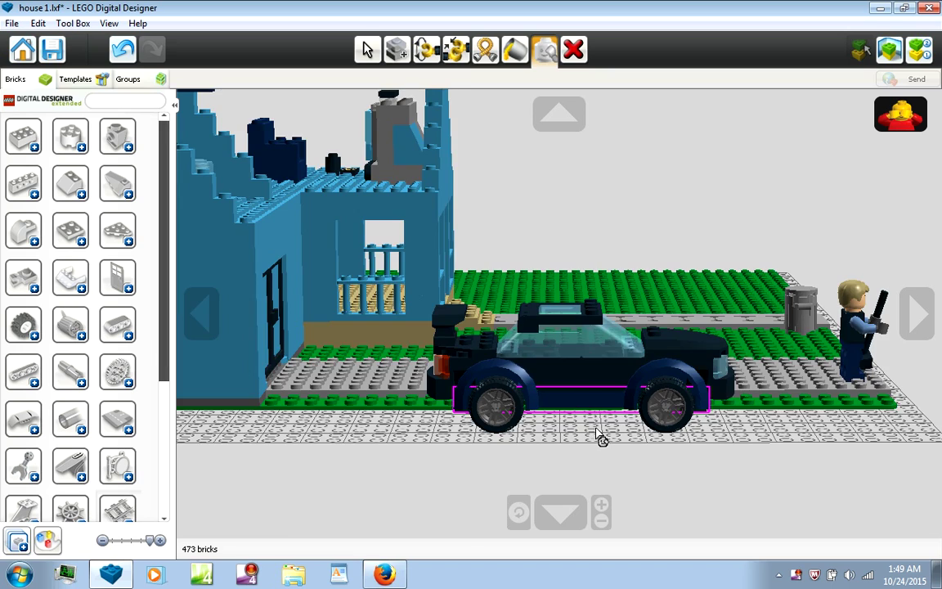
mouse_move(601, 440)
right_mouse_down()
mouse_move(225, 213)
mouse_move(208, 175)
right_mouse_up()
scroll(232, 205, "up", 3)
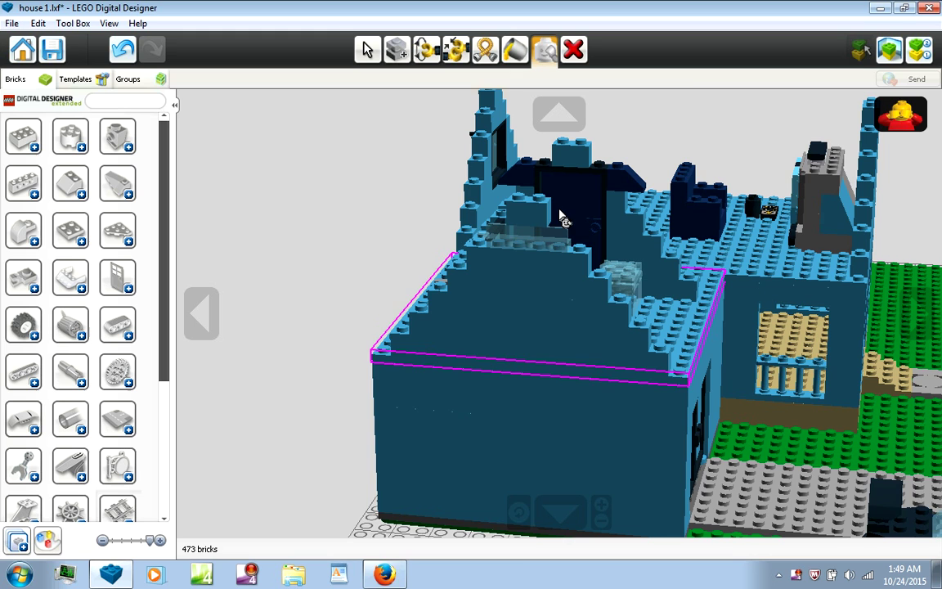
right_click_drag(612, 199, 834, 129)
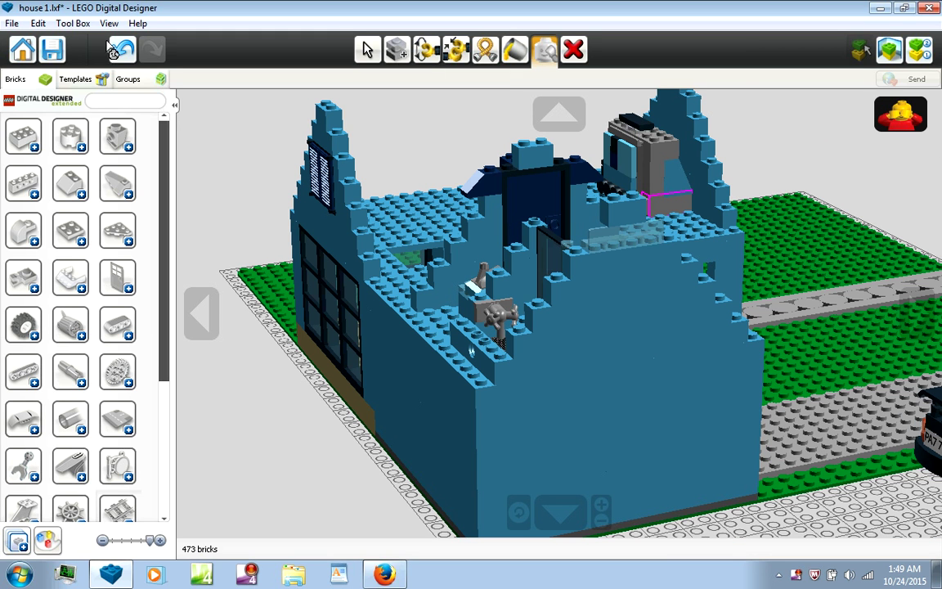
Save house 1, open the 344-brick HOME.lxf, then return to the welcome screen
left_click(53, 54)
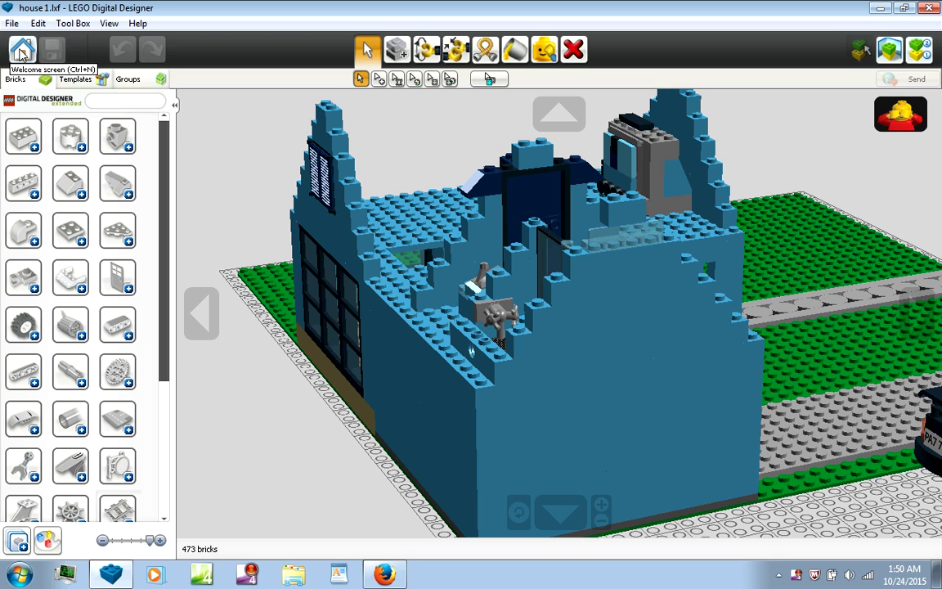
left_click(23, 51)
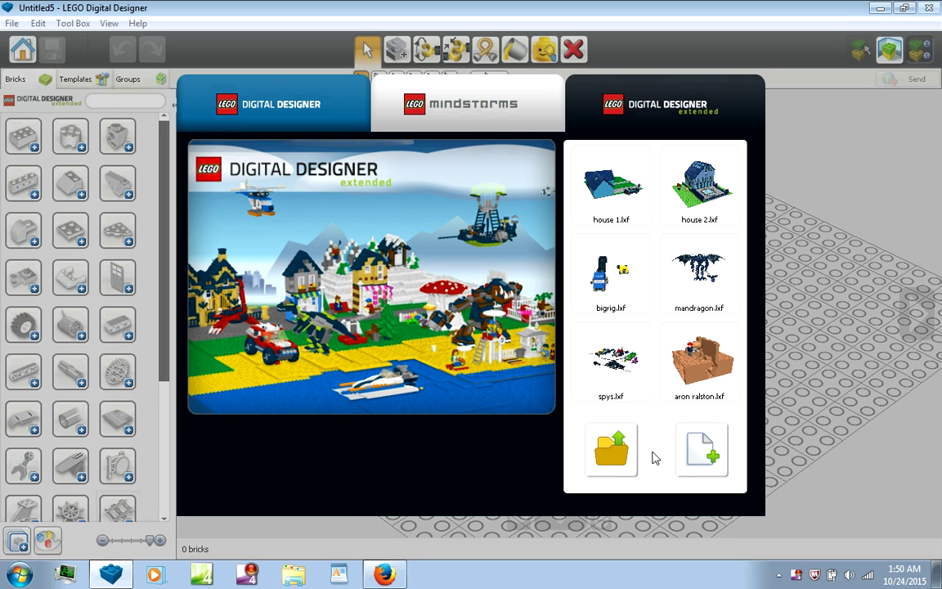
left_click(612, 446)
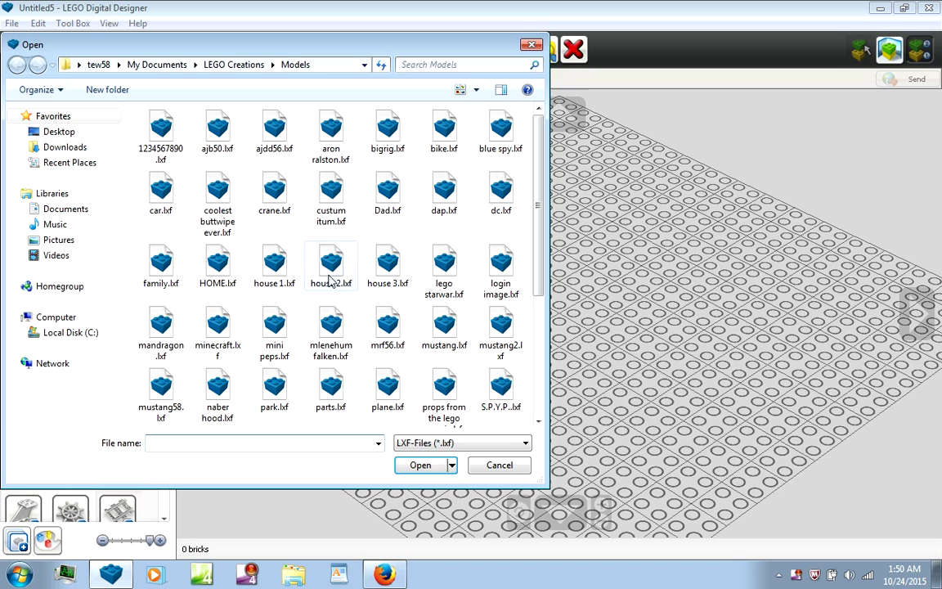
left_click(206, 254)
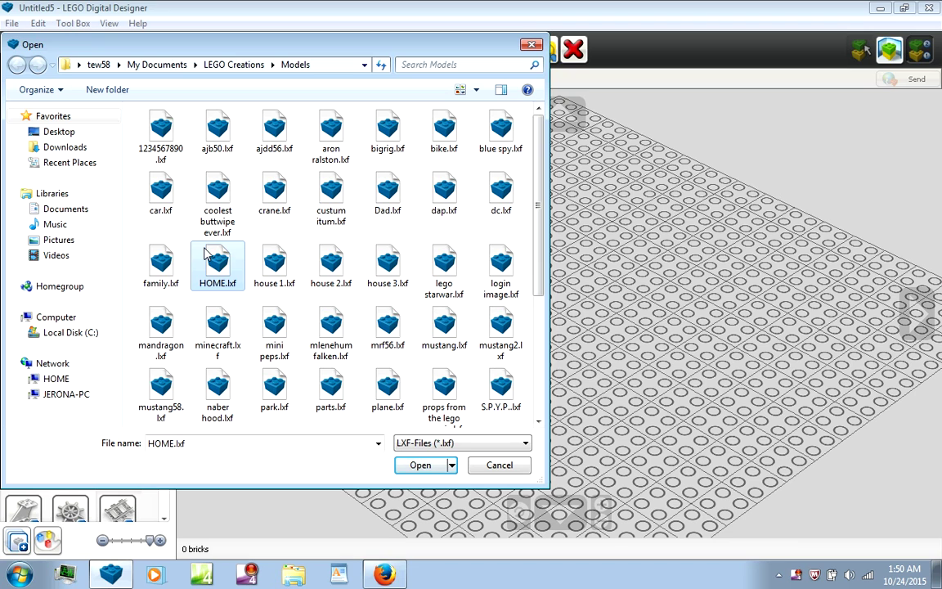
double_click(206, 254)
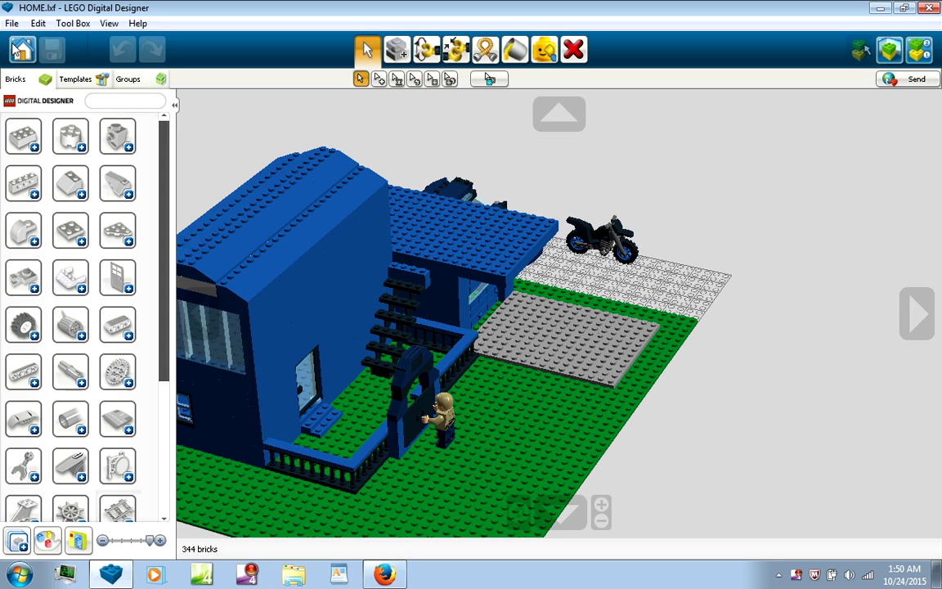
left_click(35, 55)
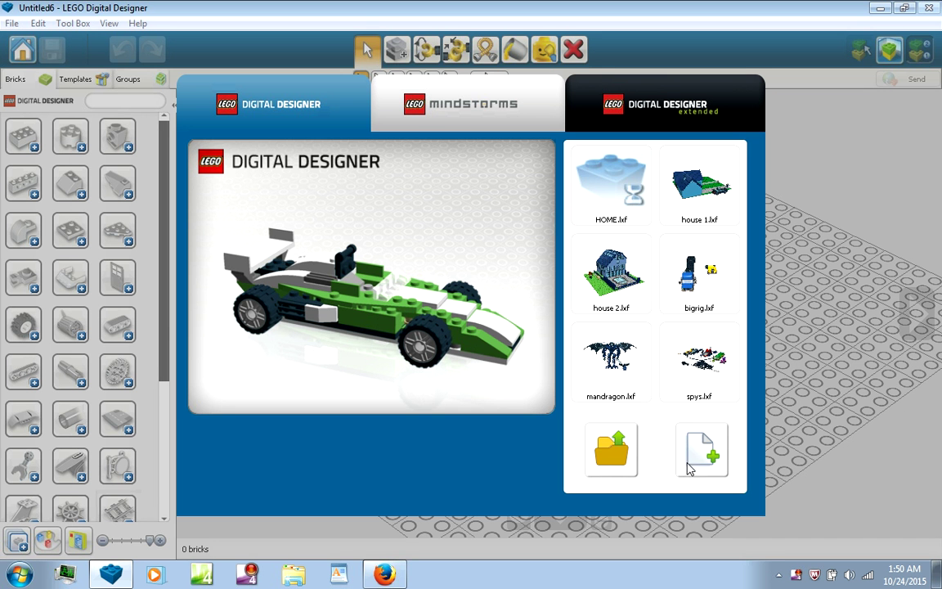
Open house 3.lxf and zoom out over the 667-brick model
left_click(624, 463)
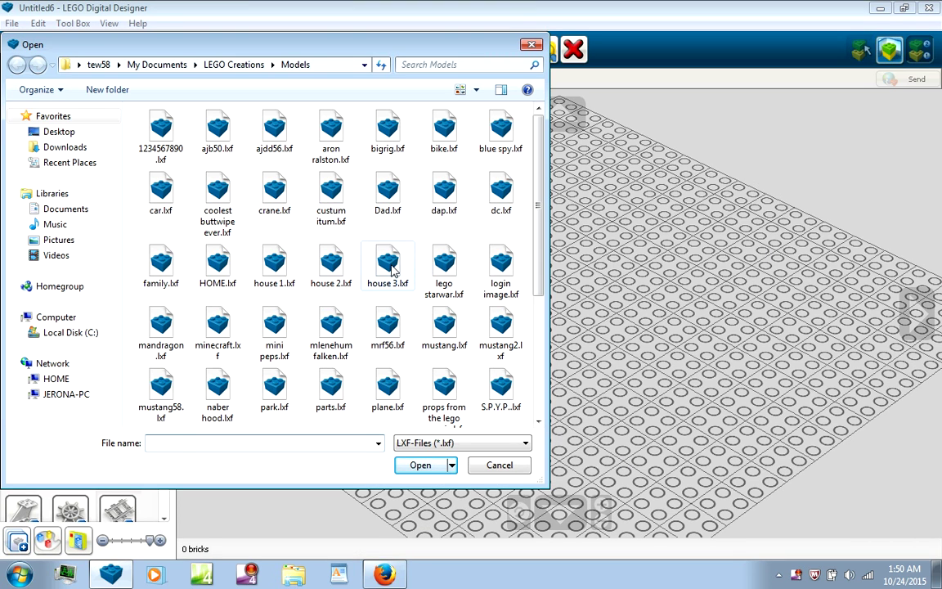
left_click(388, 266)
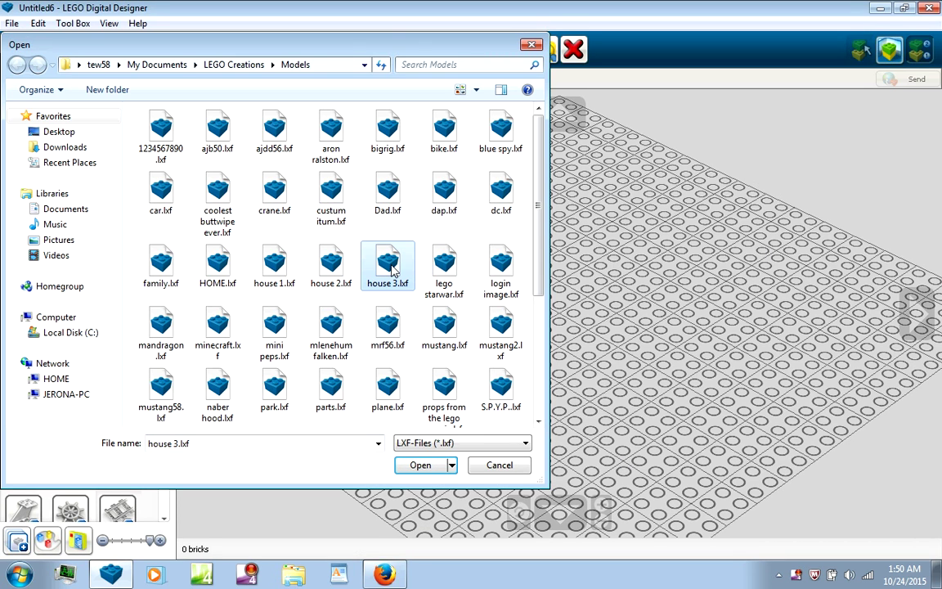
double_click(391, 271)
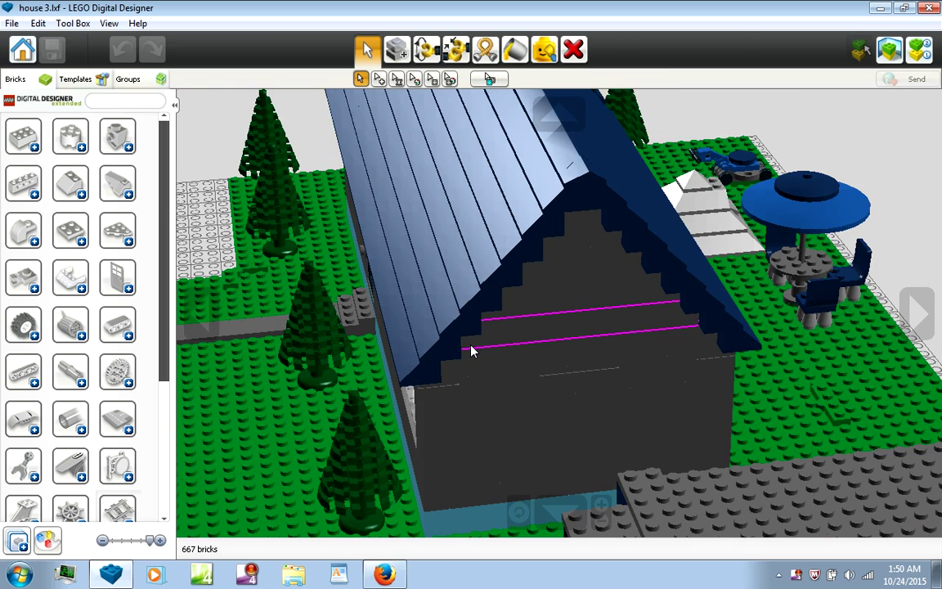
scroll(471, 350, "down", 3)
scroll(418, 371, "down", 2)
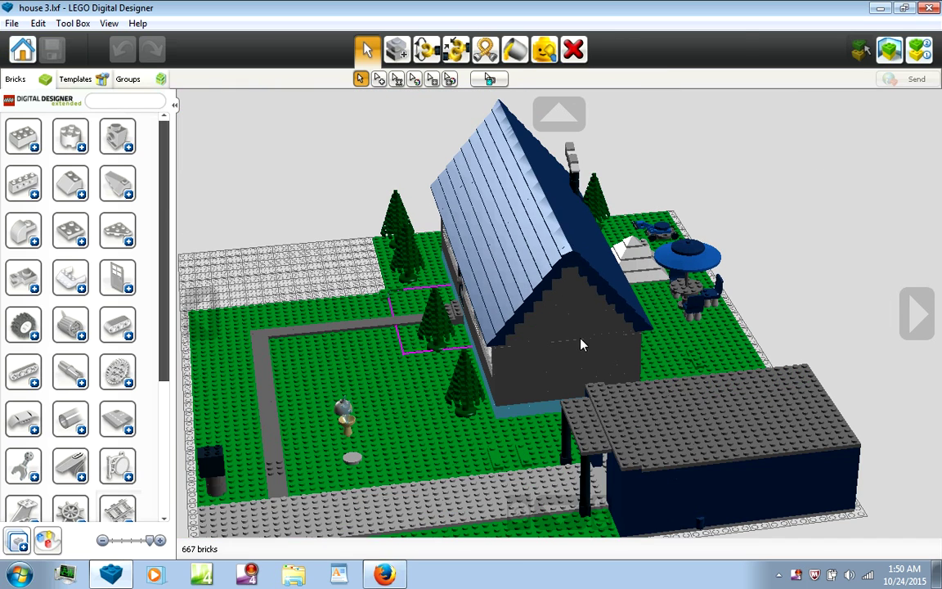
Orbit to the windowed side and pick the front lawn plate with the Hinge tool
key("Left")
key("Left")
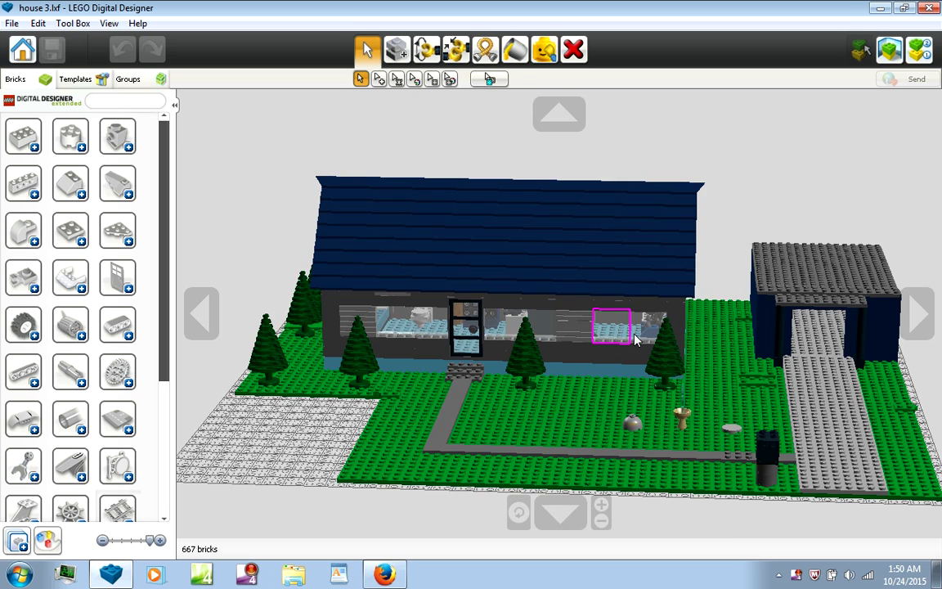
key("Left")
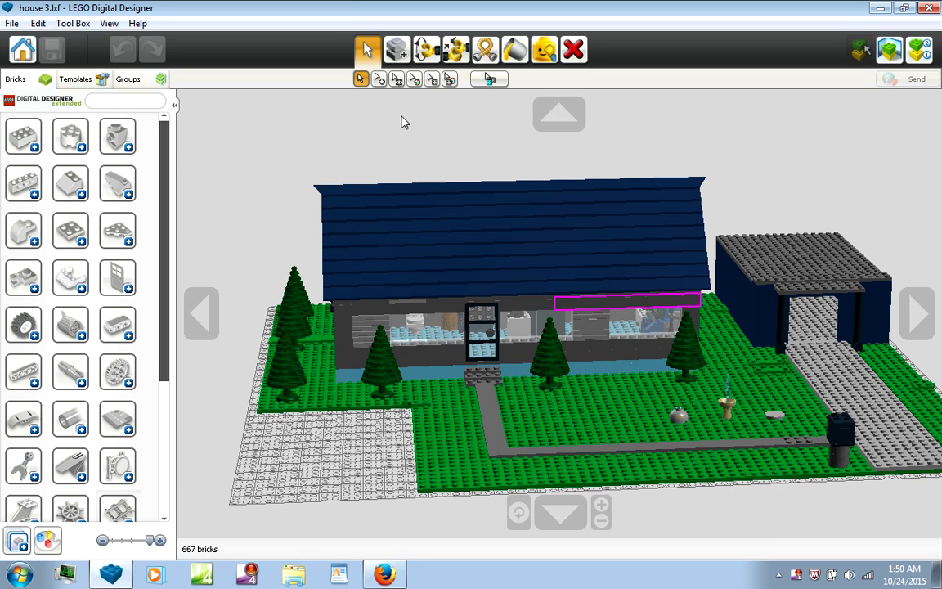
key("h")
left_click(483, 464)
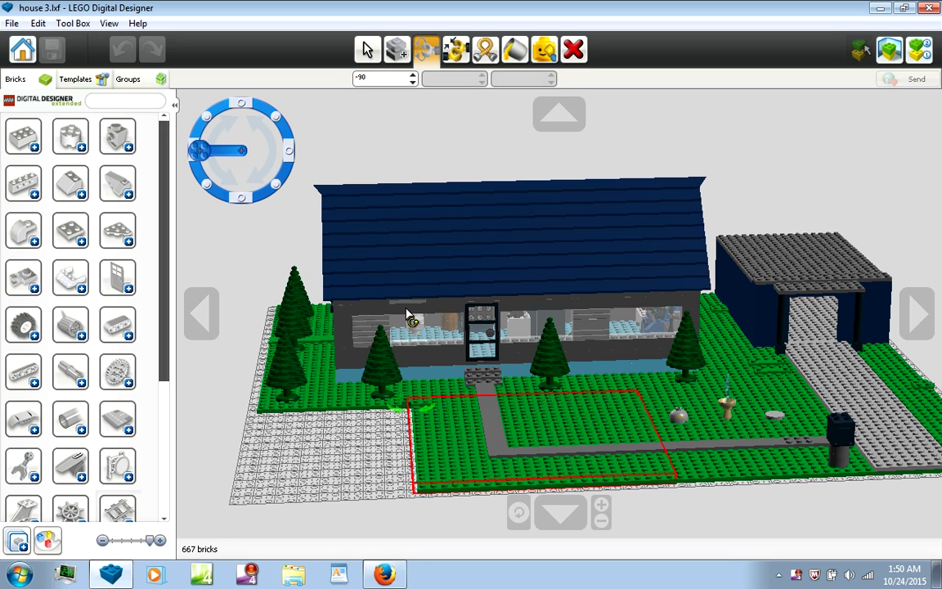
Swing the front lawn plate around its hinge, then snap its angle back to 0
left_click(239, 197)
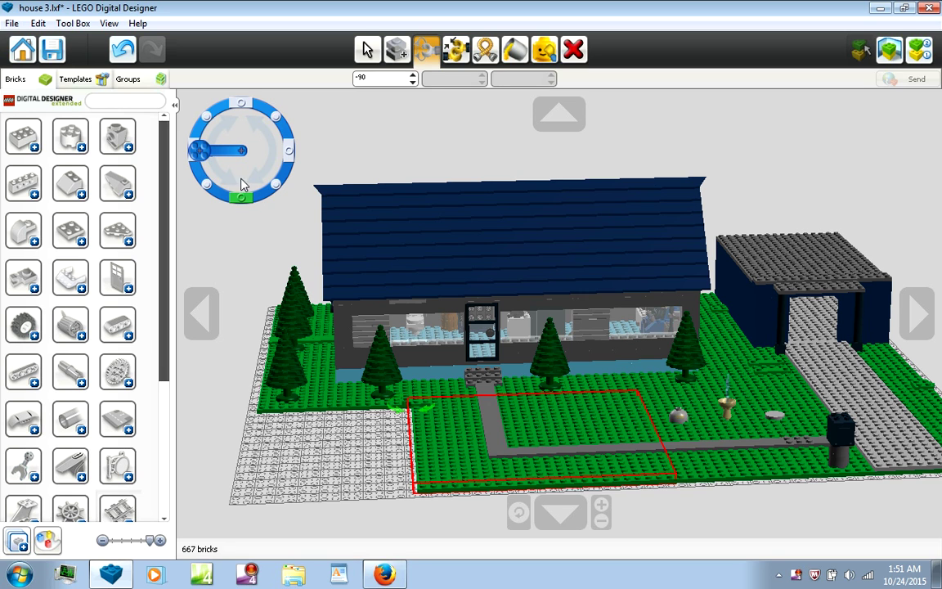
left_click(238, 103)
left_click_drag(237, 104, 235, 106)
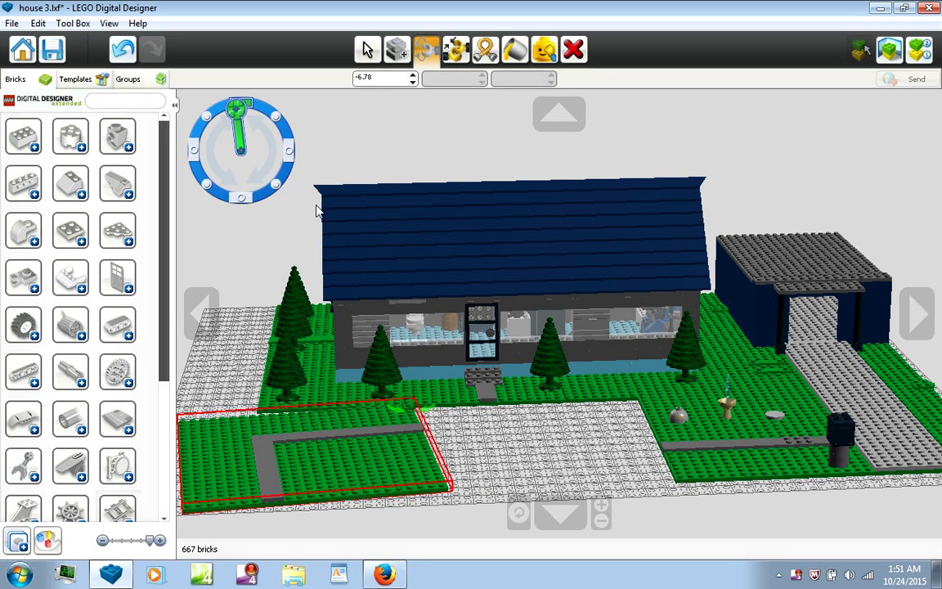
left_click(611, 400)
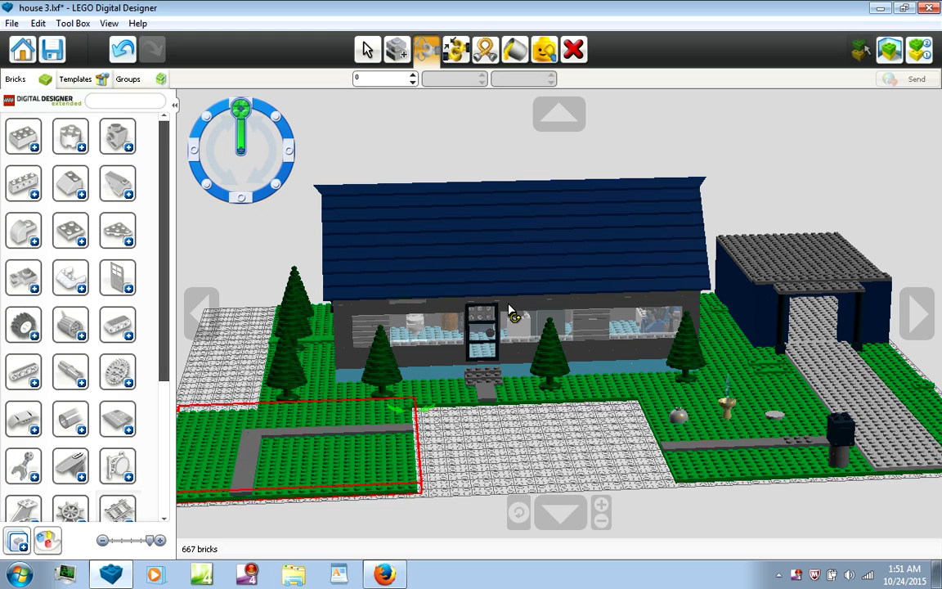
Orbit round house 3 and pick the patio lawn strip under the umbrella table
right_click_drag(514, 313, 572, 310)
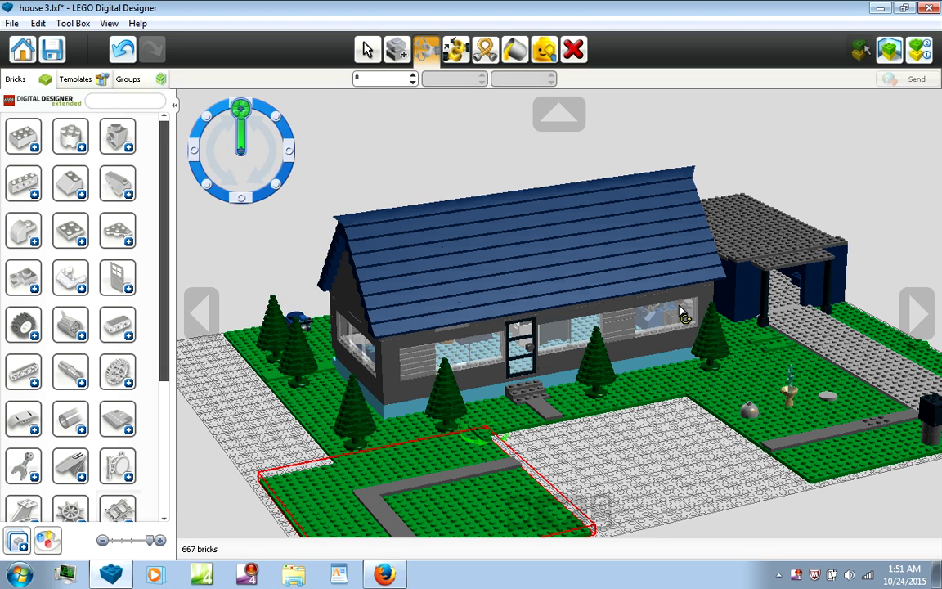
key("Left")
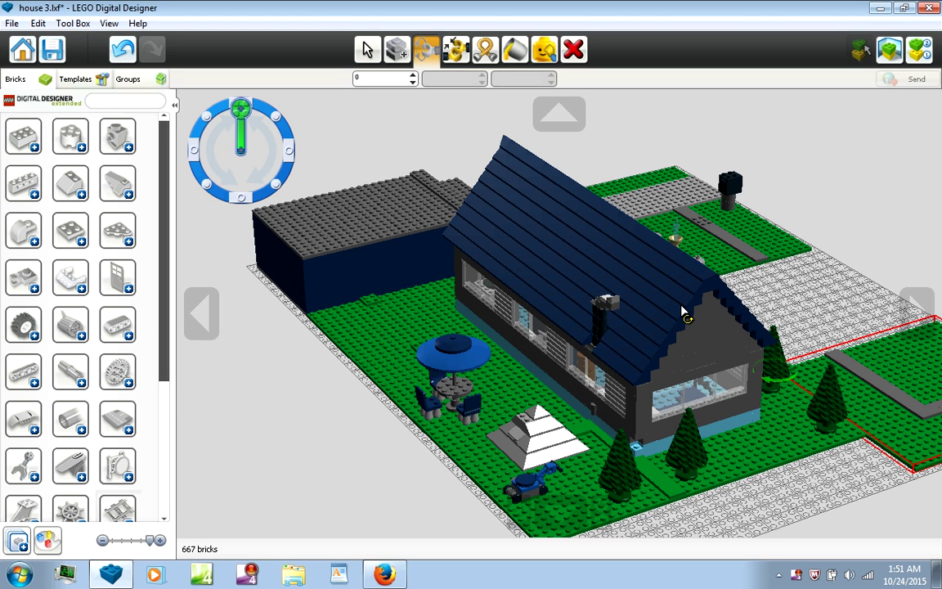
key("Left")
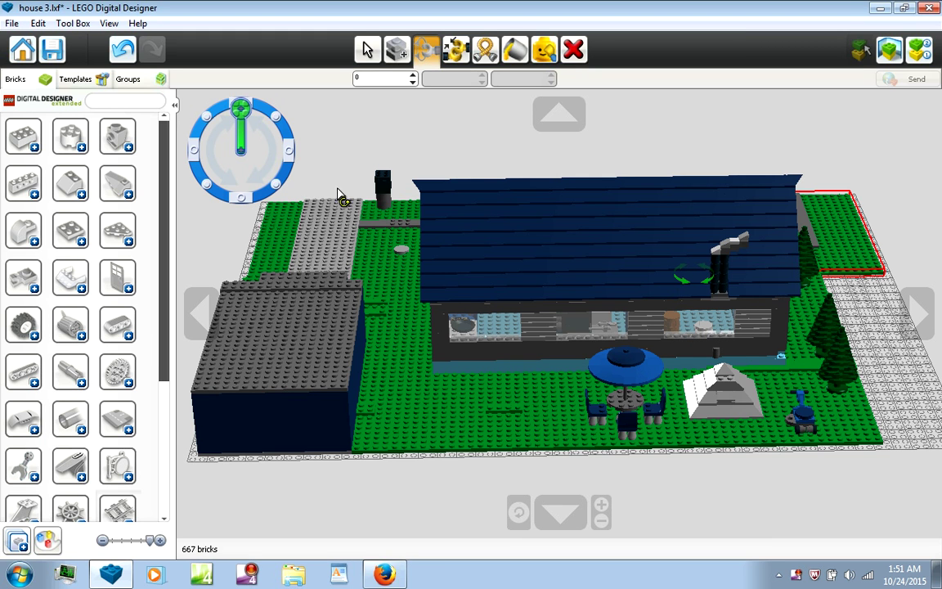
key("Left")
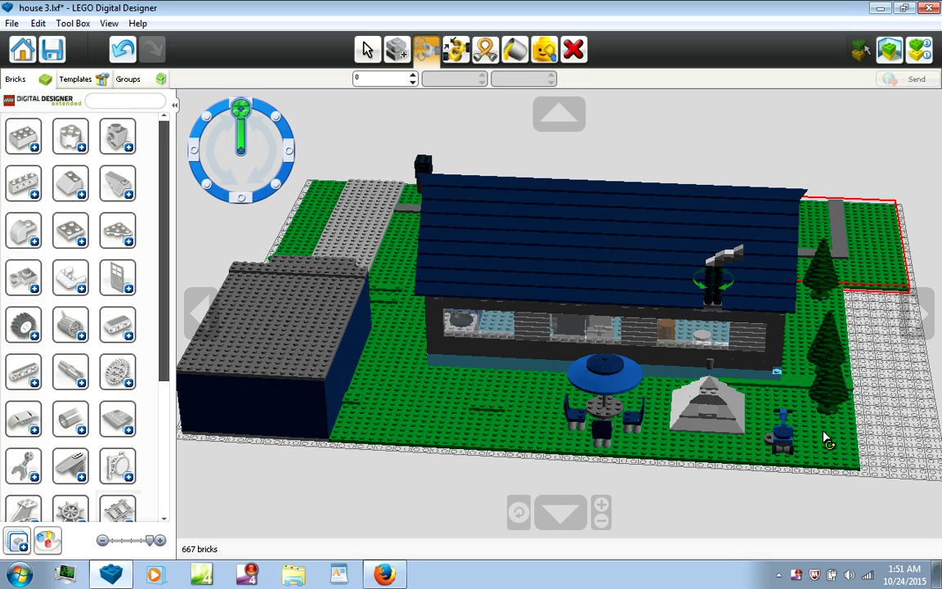
left_click(789, 433)
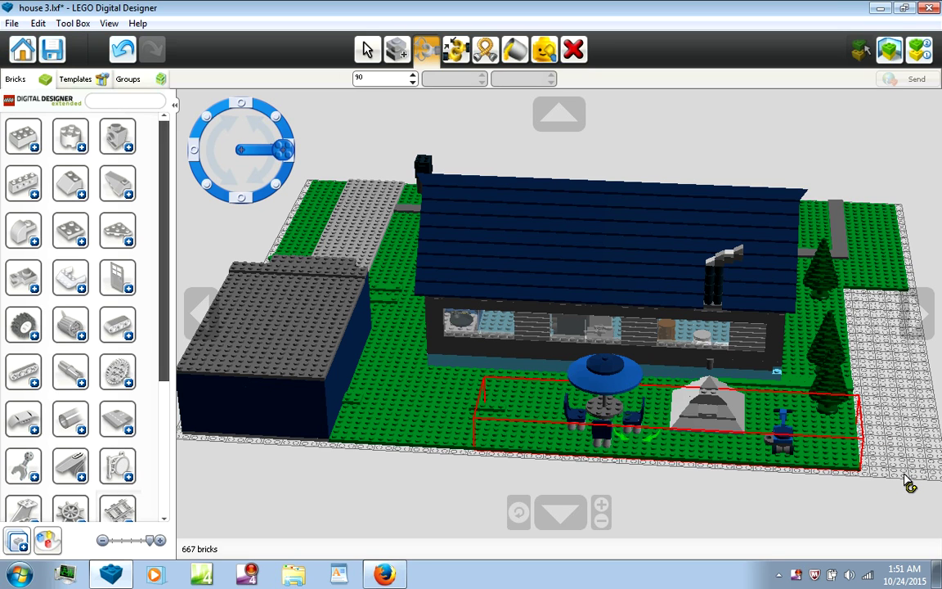
Look down over the yard and turn the patio lawn strip from 90 to 180 degrees
right_click_drag(872, 446, 820, 406)
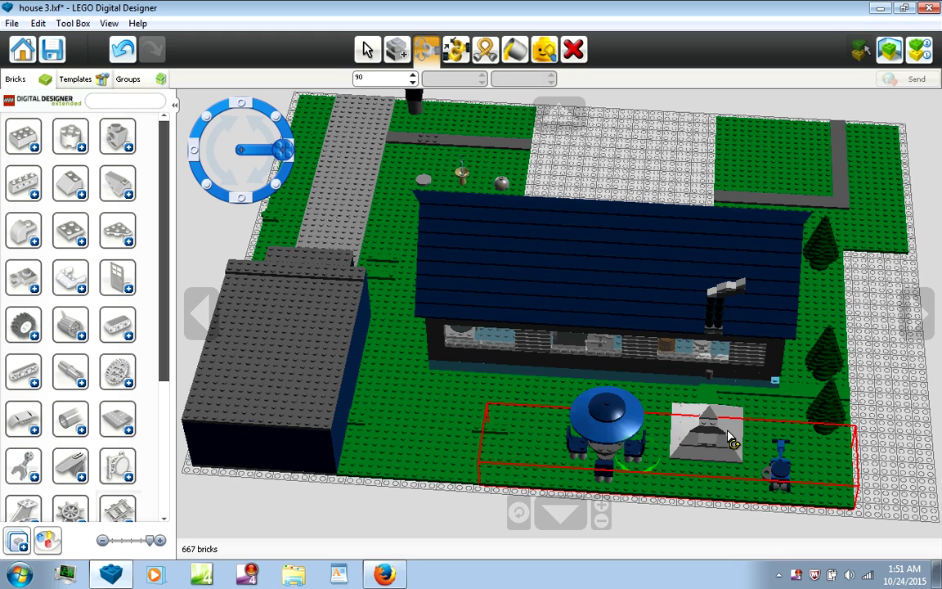
right_click_drag(648, 371, 742, 412)
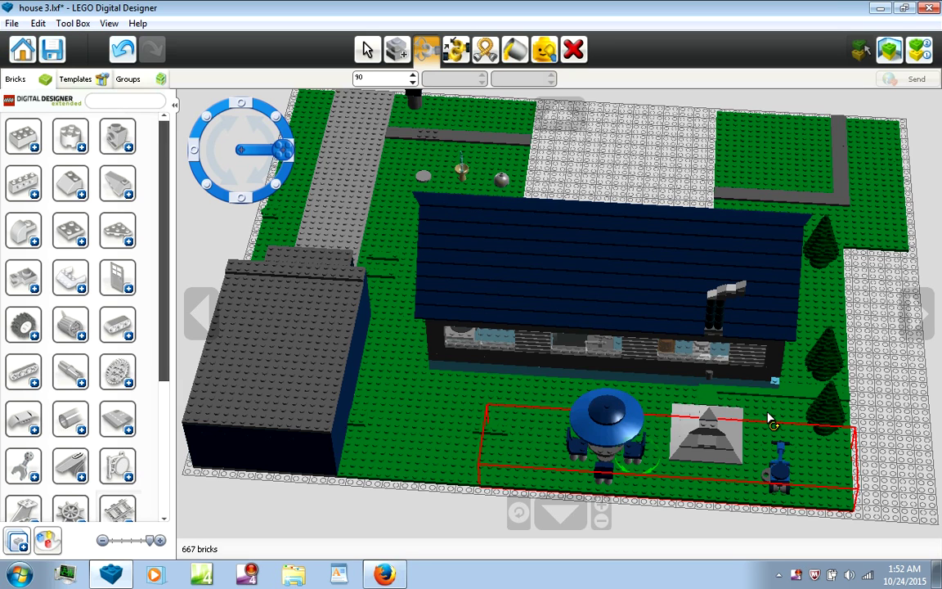
key("Right")
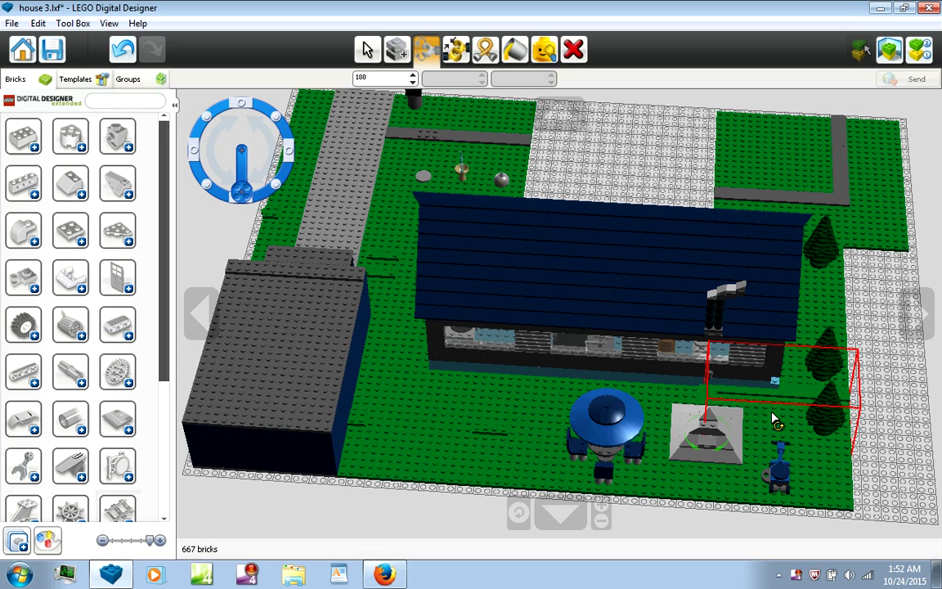